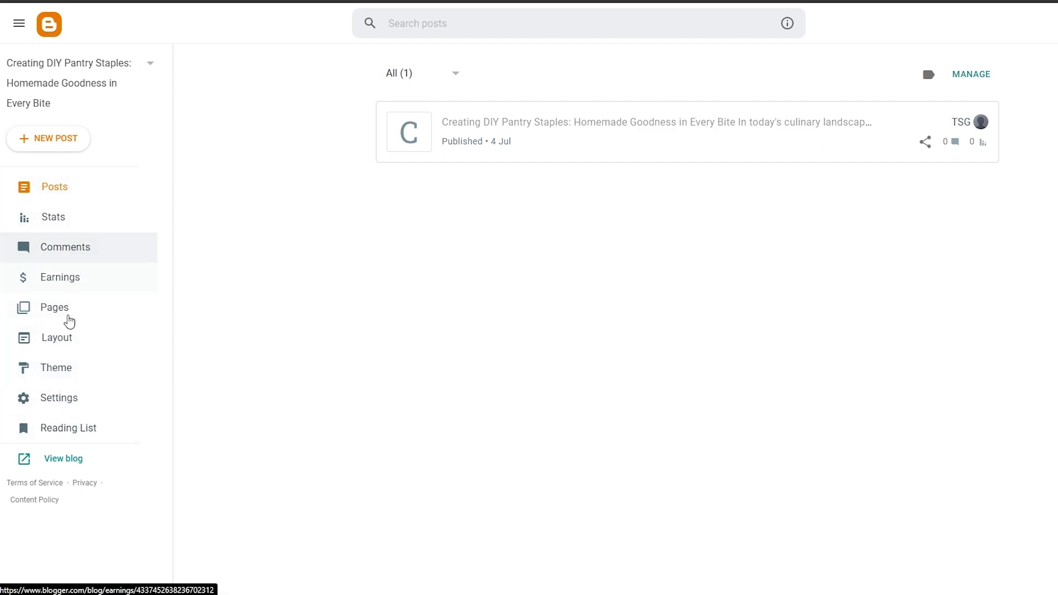
Step: From the Theme page, open the customiser for the Contempo Light theme
click(69, 373)
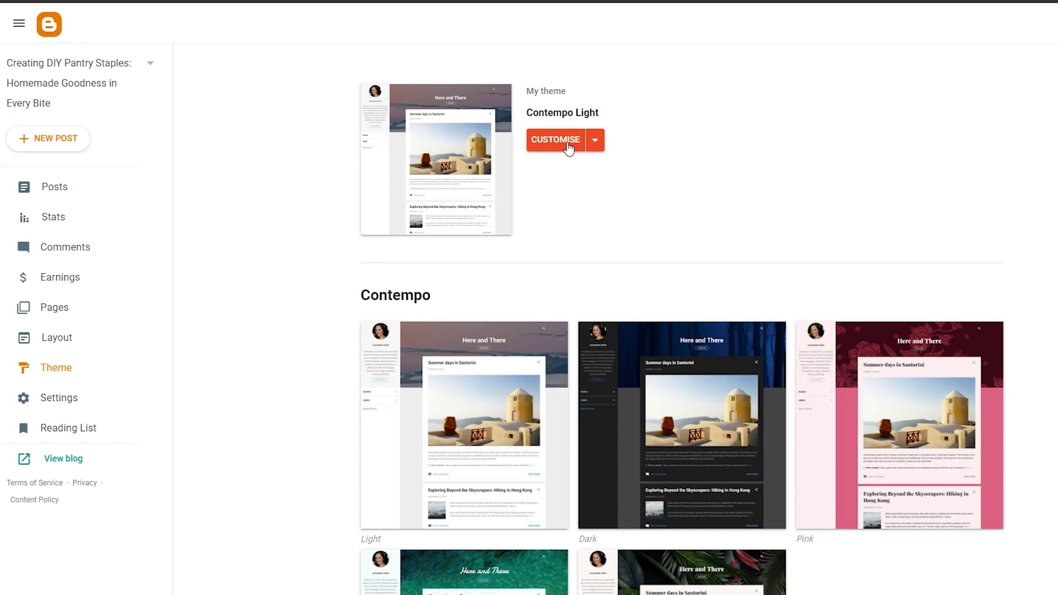
click(569, 147)
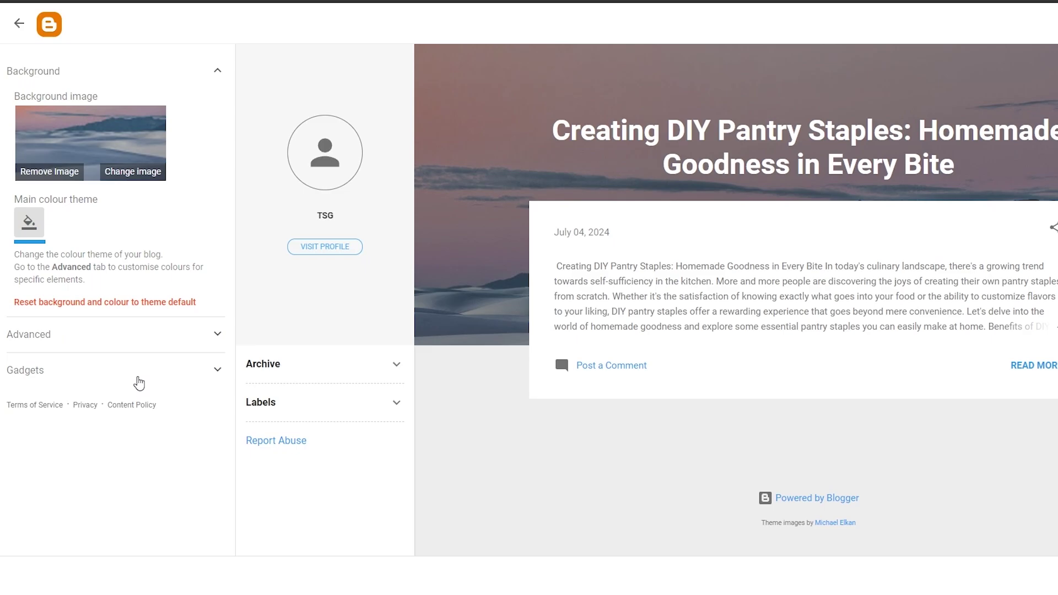
Step: Expand Advanced and scroll the element dropdown's list to find Links
click(190, 334)
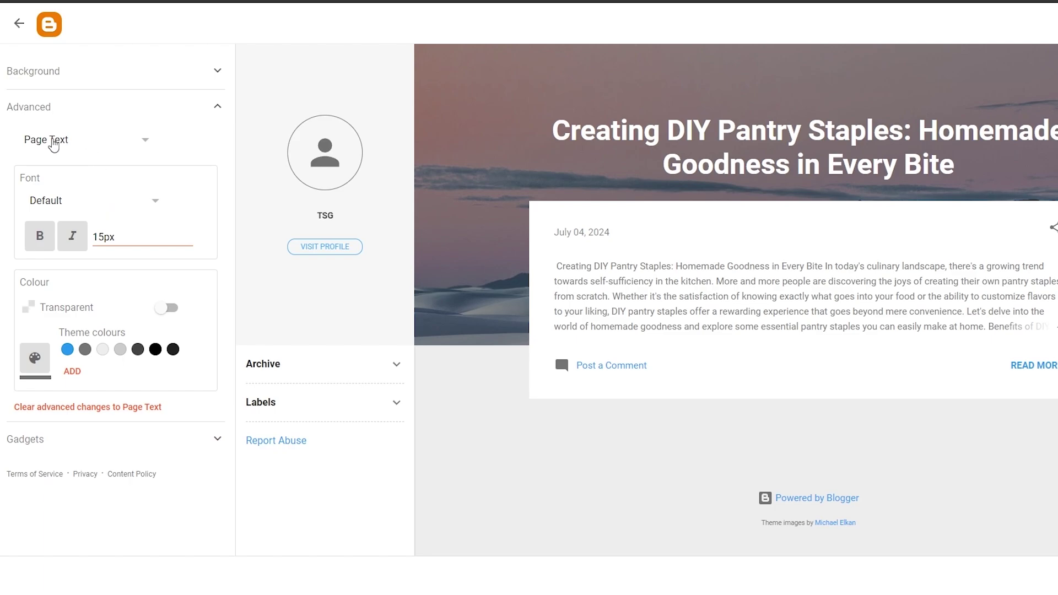
click(54, 145)
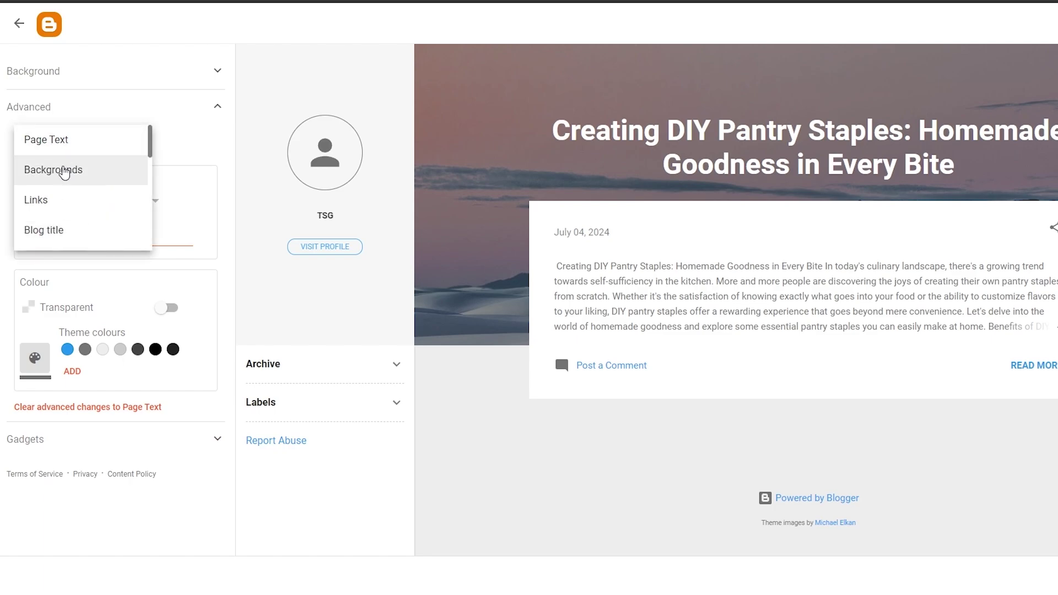
scroll(64, 172, down, 5)
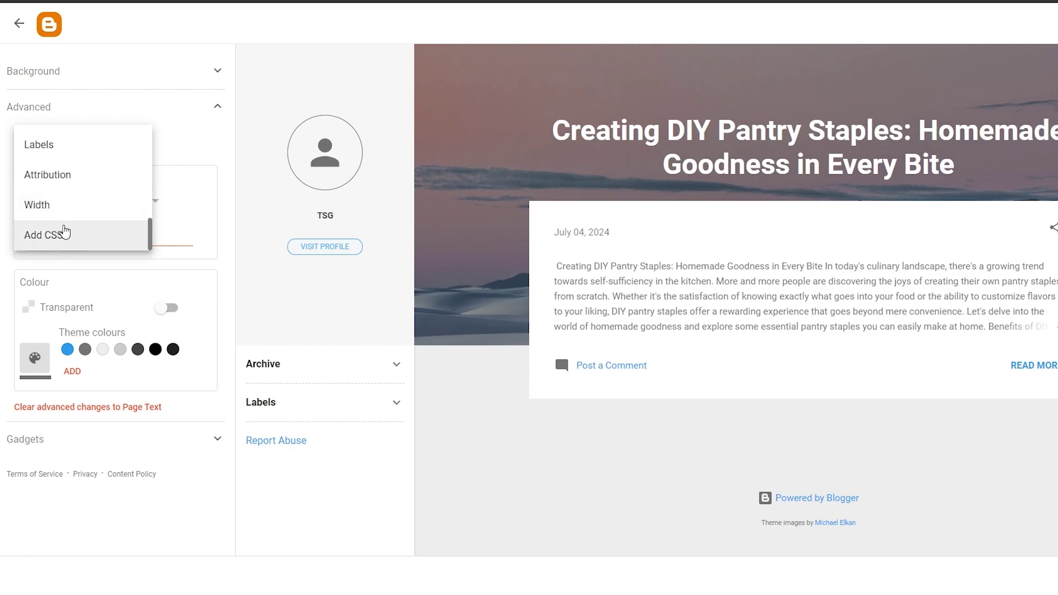
scroll(65, 219, up, 3)
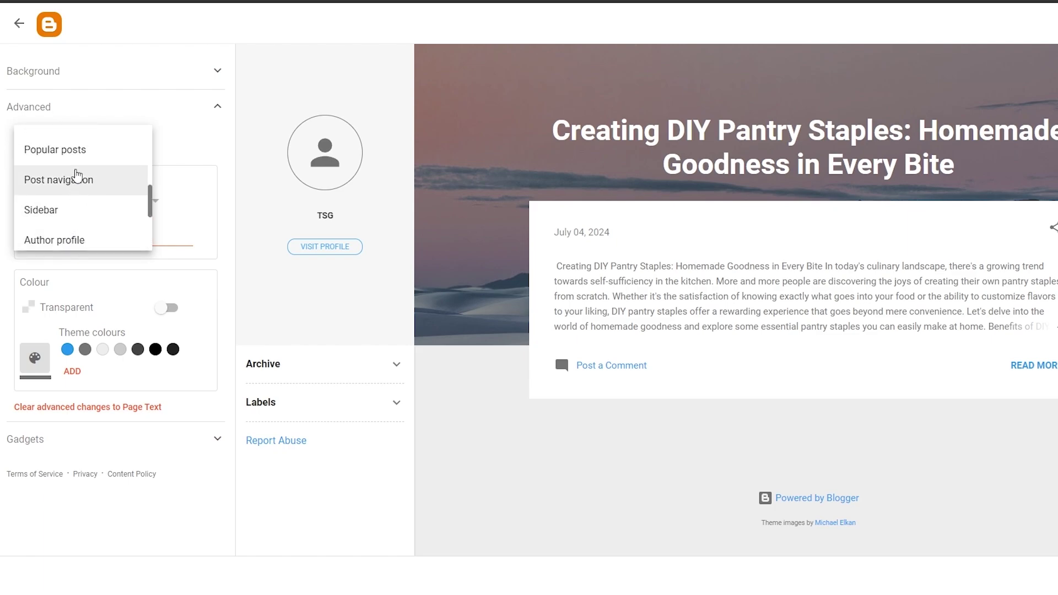
scroll(77, 225, up, 2)
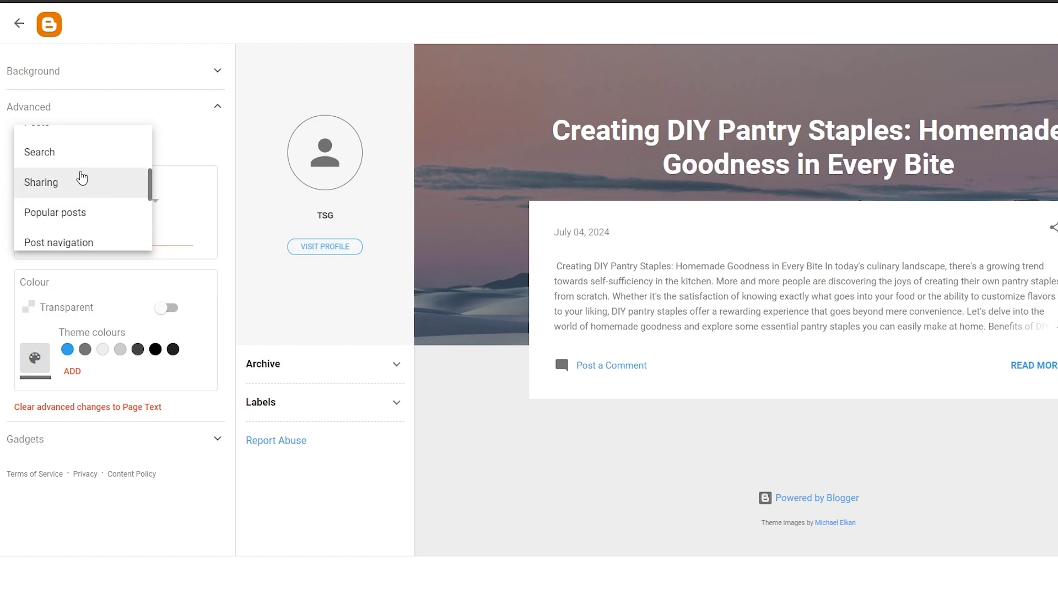
scroll(82, 182, up, 3)
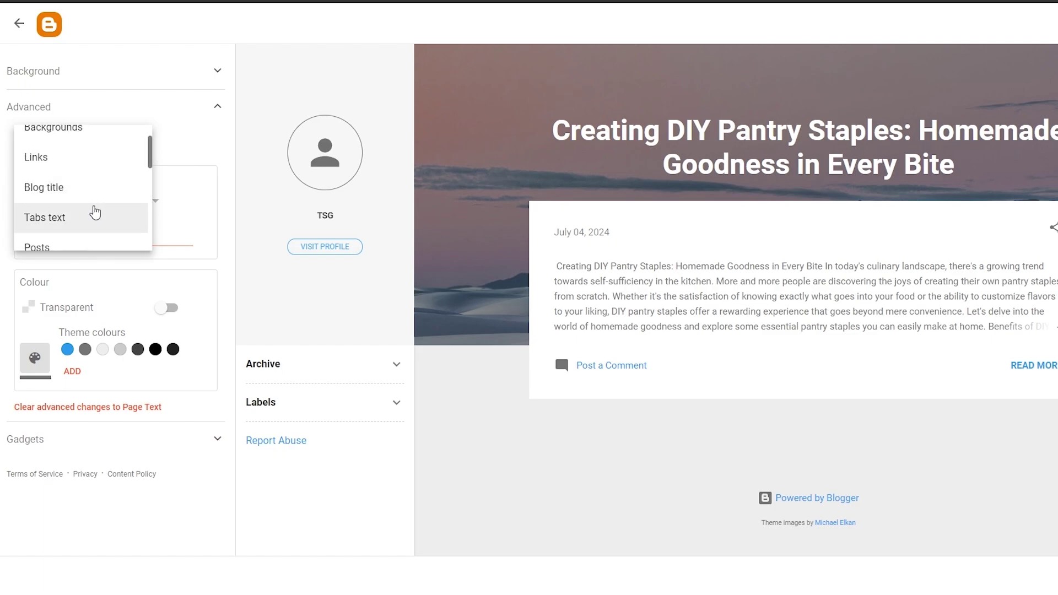
scroll(98, 198, up, 1)
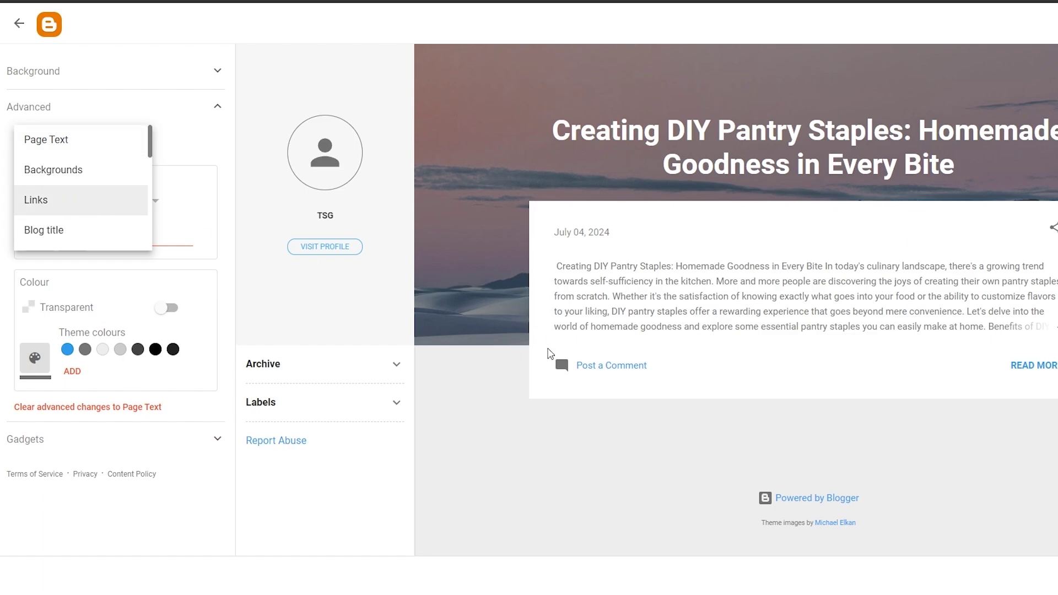
click(98, 203)
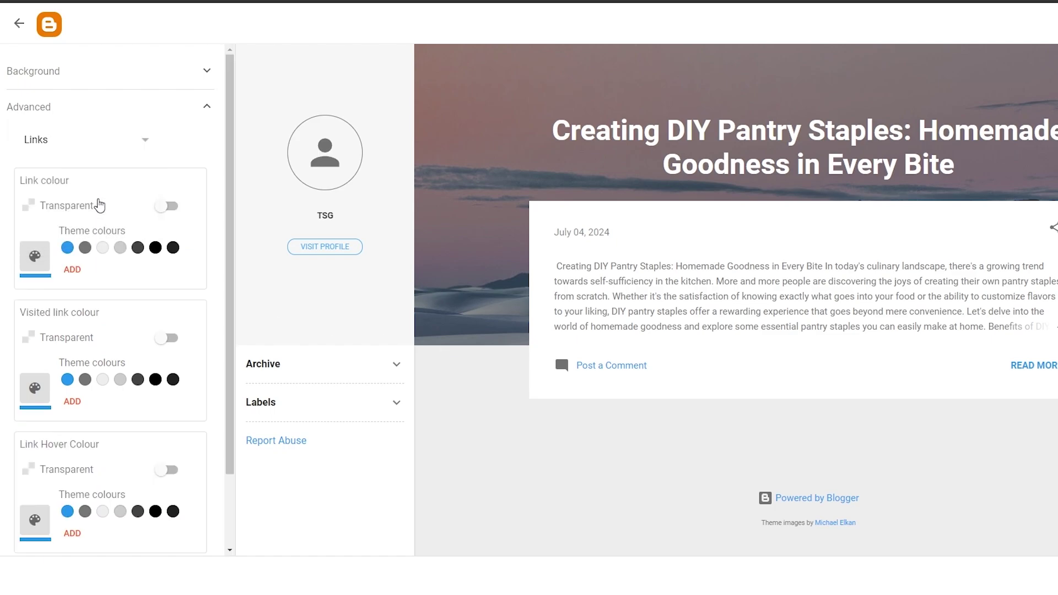
scroll(133, 253, down, 2)
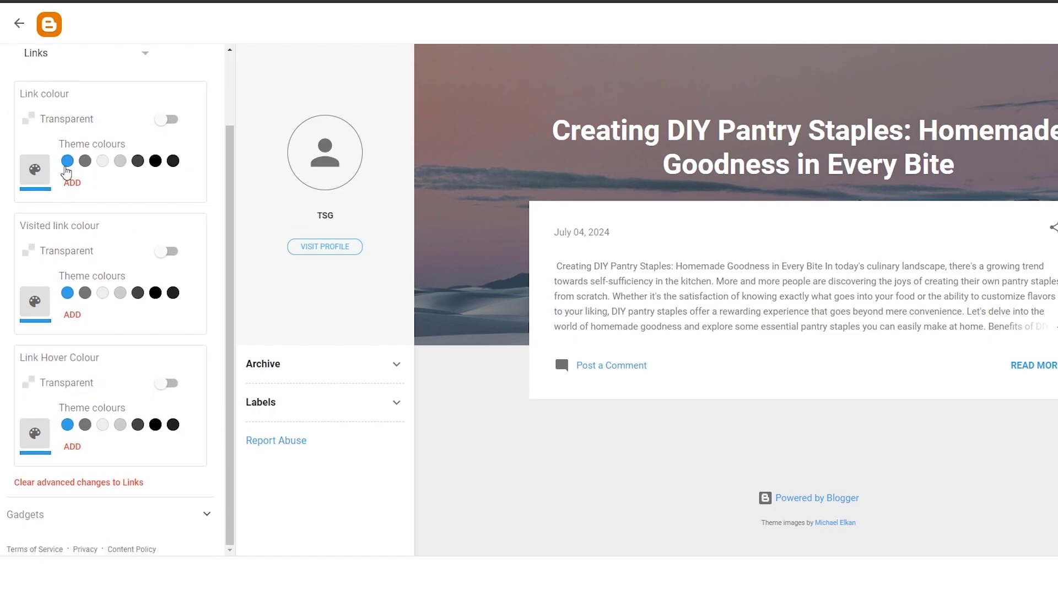
click(34, 170)
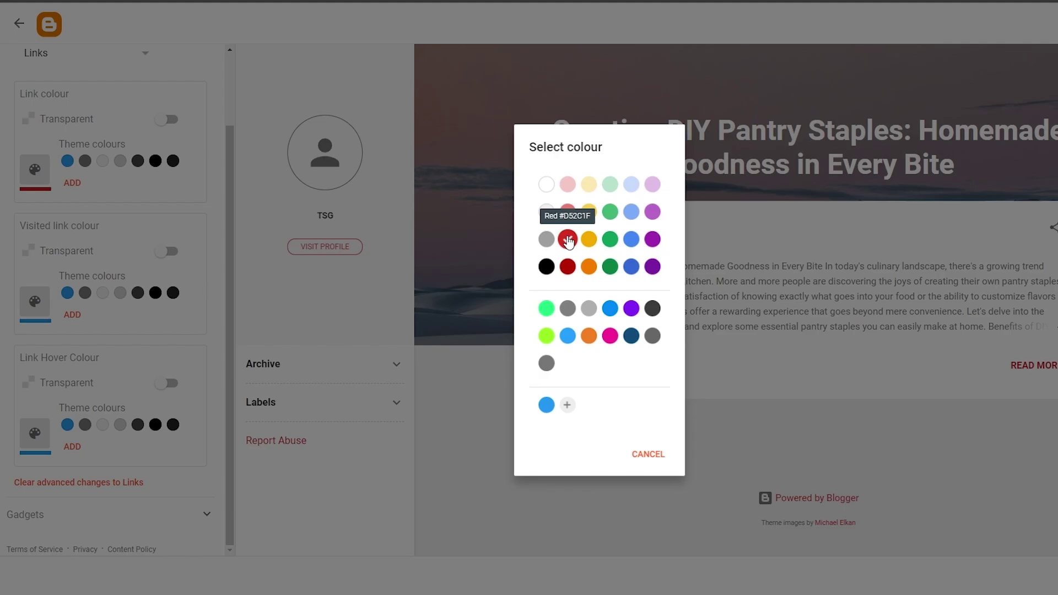
click(569, 238)
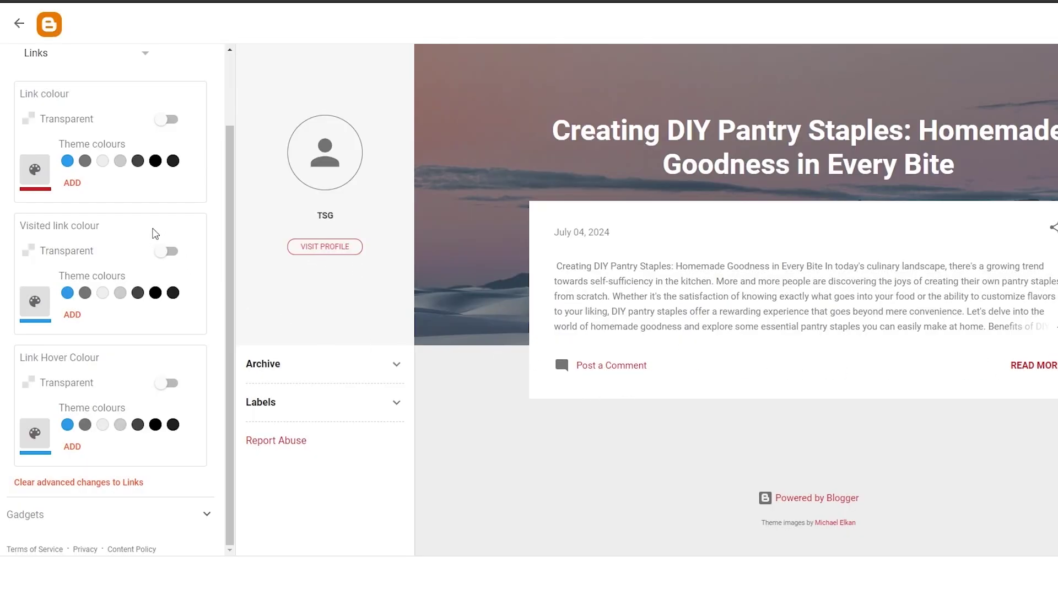
click(67, 161)
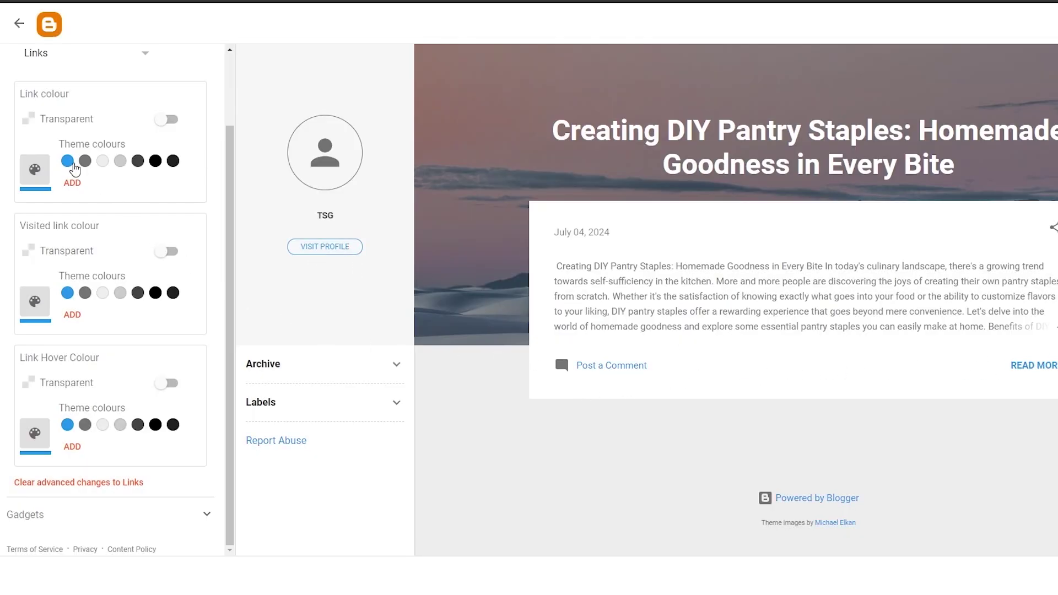
click(167, 126)
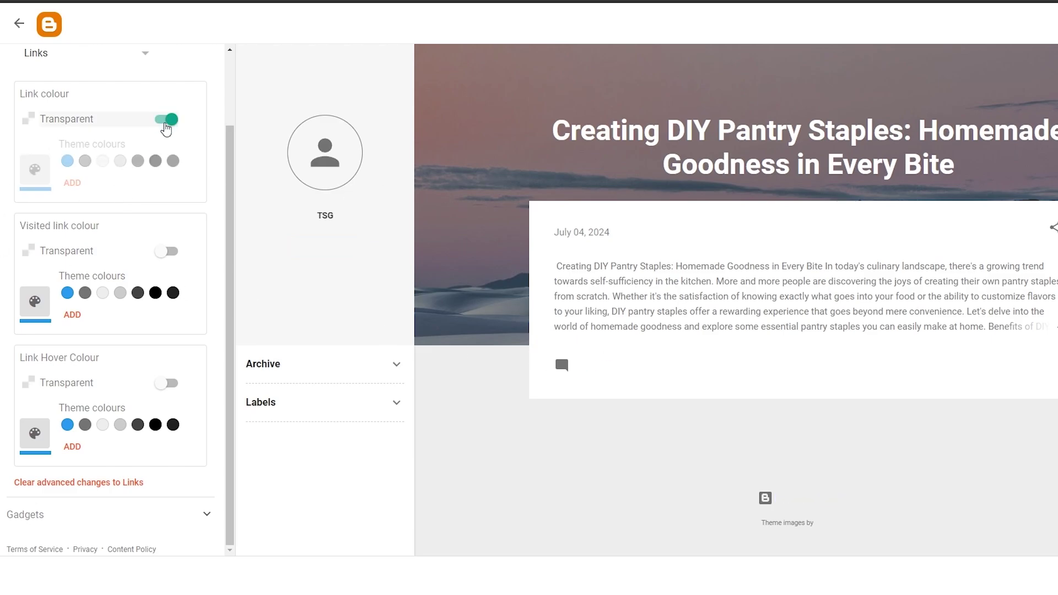
click(167, 125)
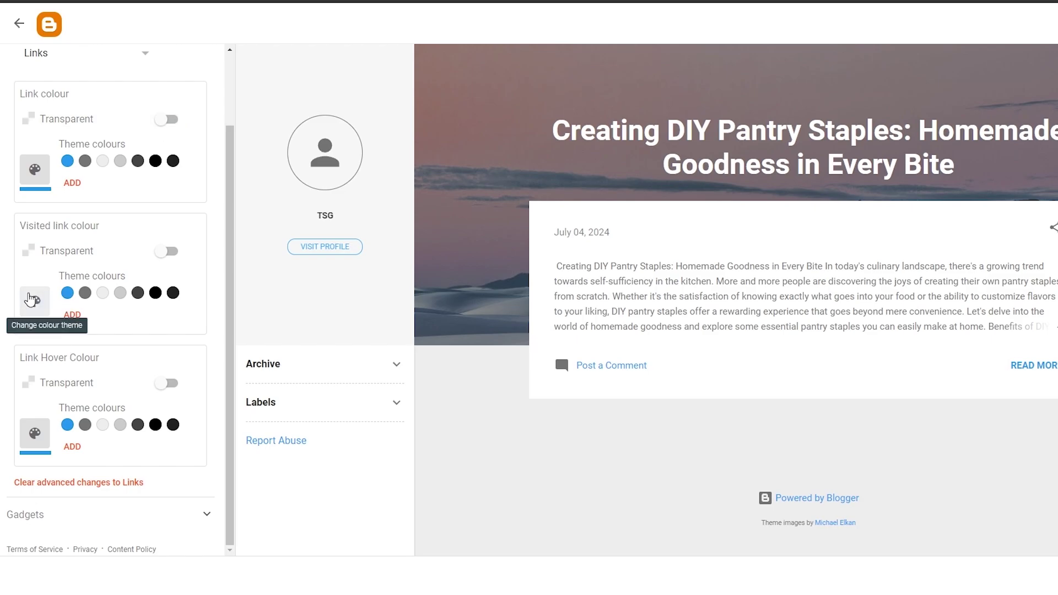
Step: Set the visited link colour to purple and the link hover colour to red, leaving hover transparency off
click(37, 299)
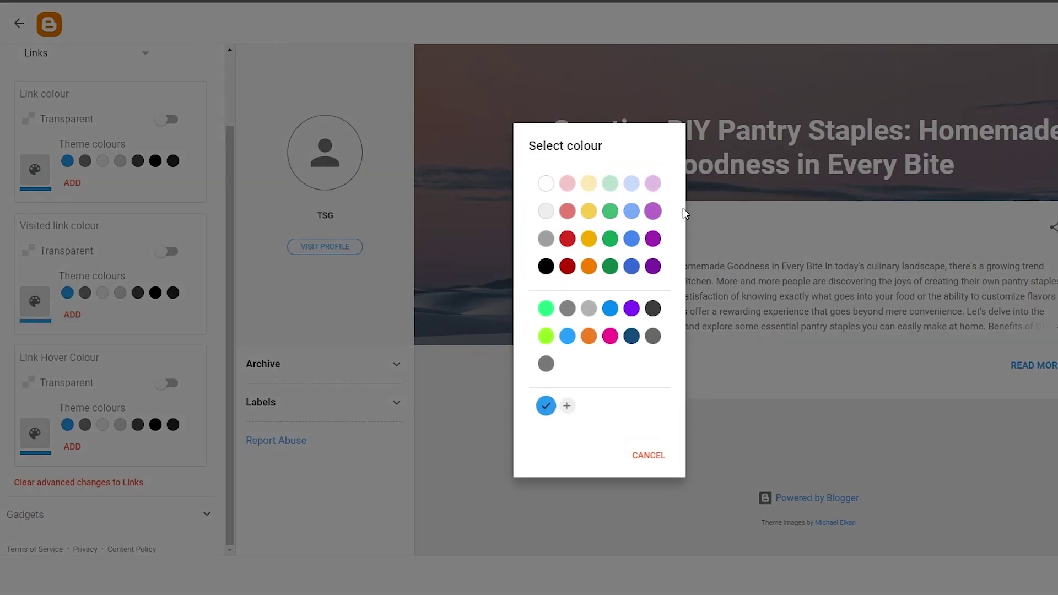
click(652, 214)
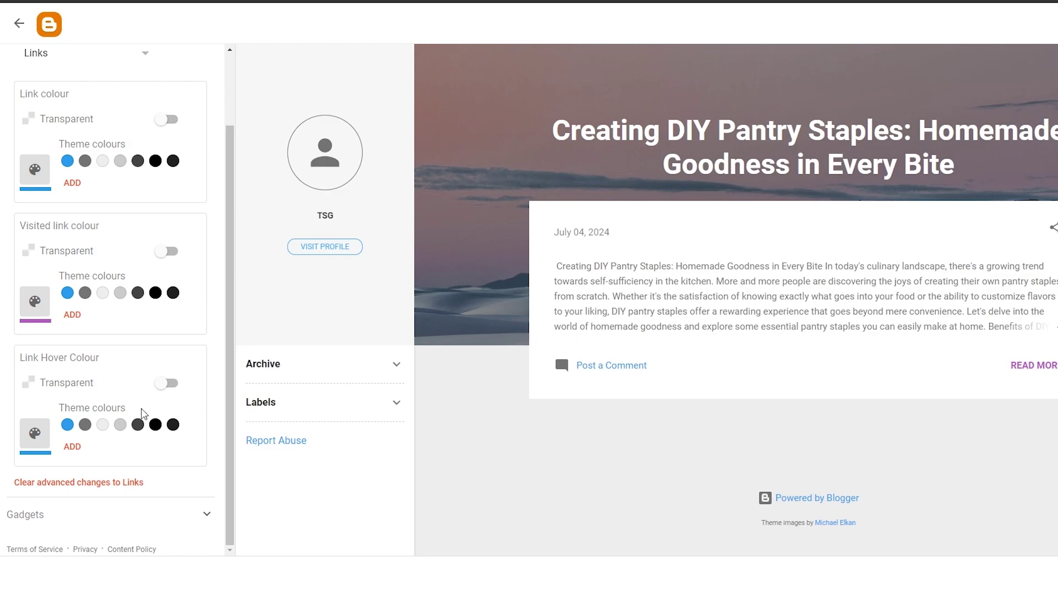
click(35, 432)
click(32, 435)
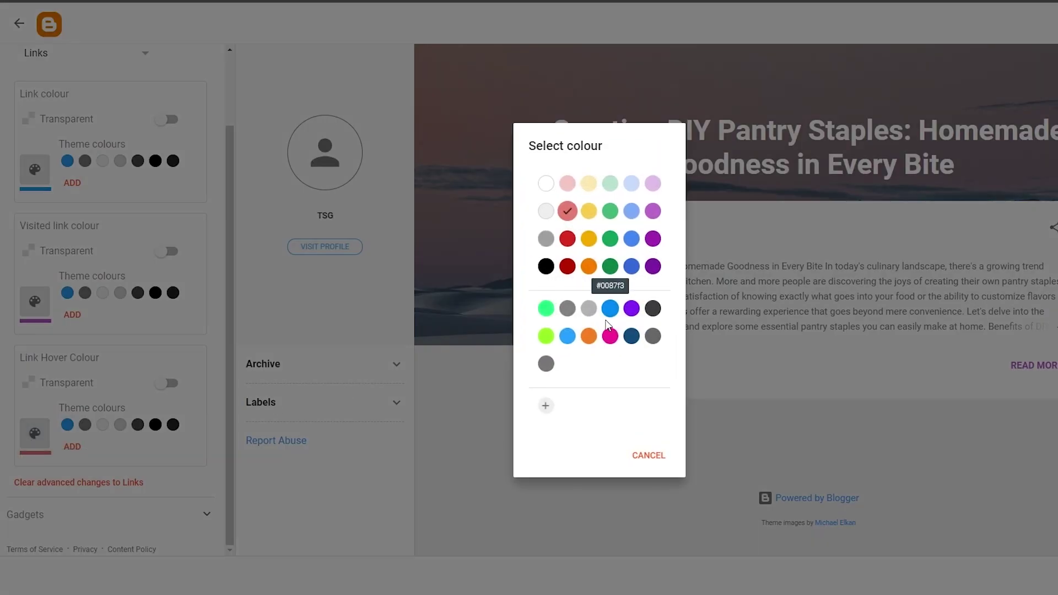
click(567, 183)
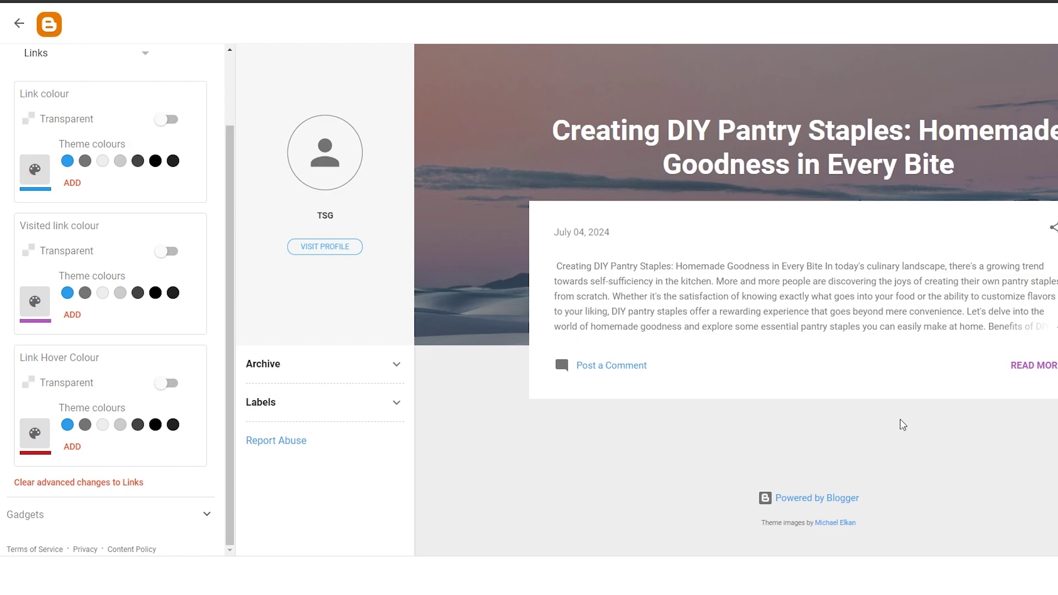
click(168, 383)
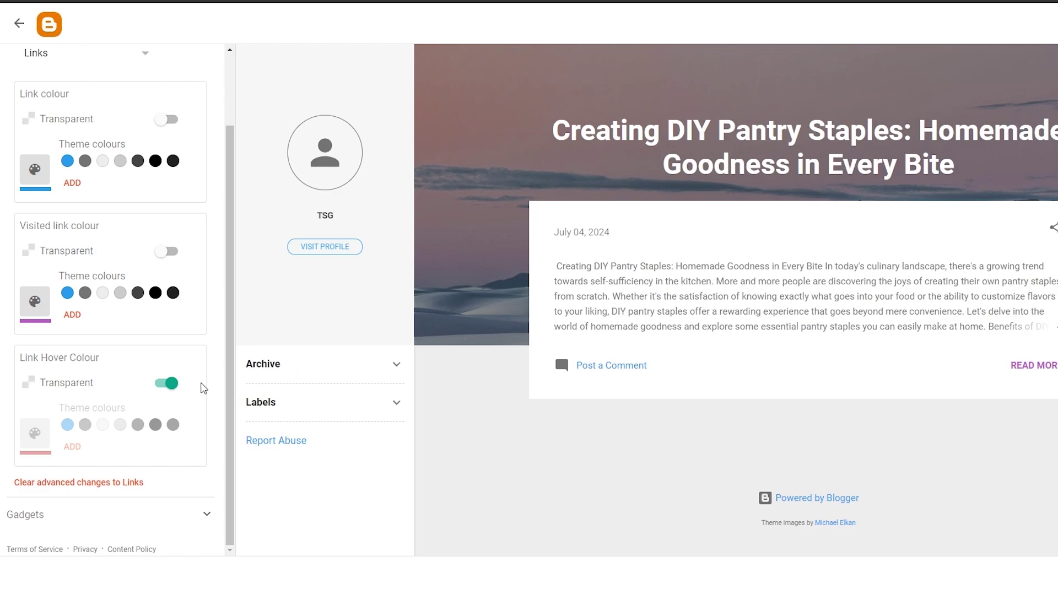
click(167, 383)
scroll(109, 104, up, 2)
click(101, 140)
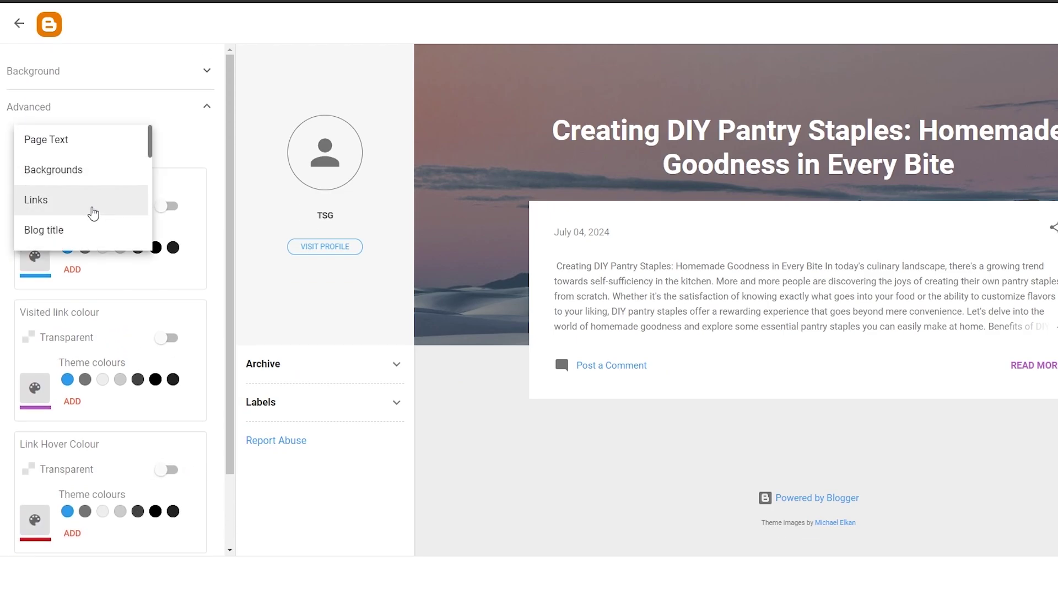
Step: Switch to the Backgrounds settings and set the body background colour to grey
scroll(95, 213, down, 1)
scroll(83, 166, up, 2)
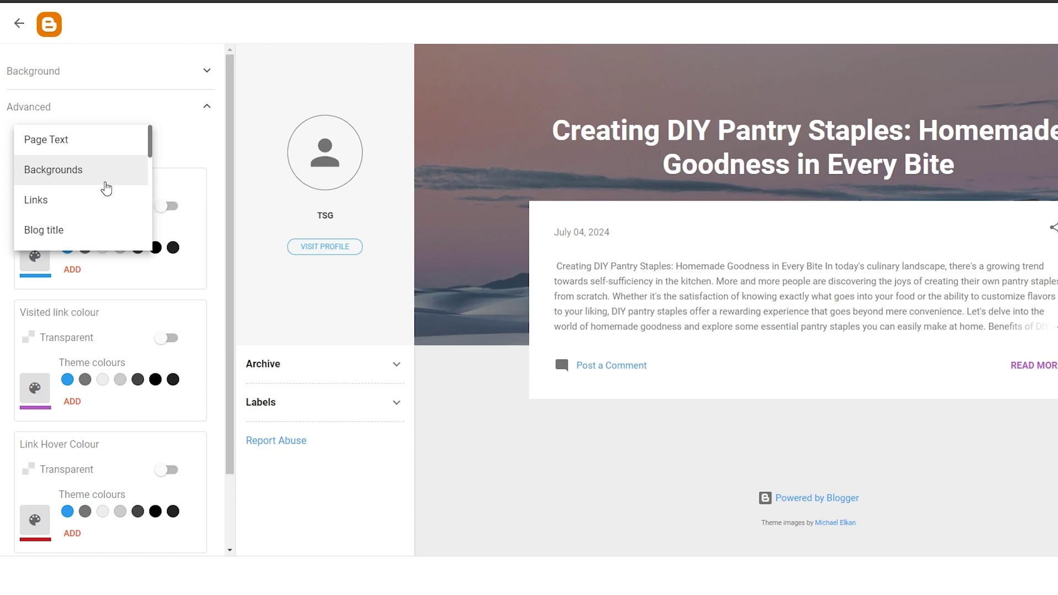
click(107, 189)
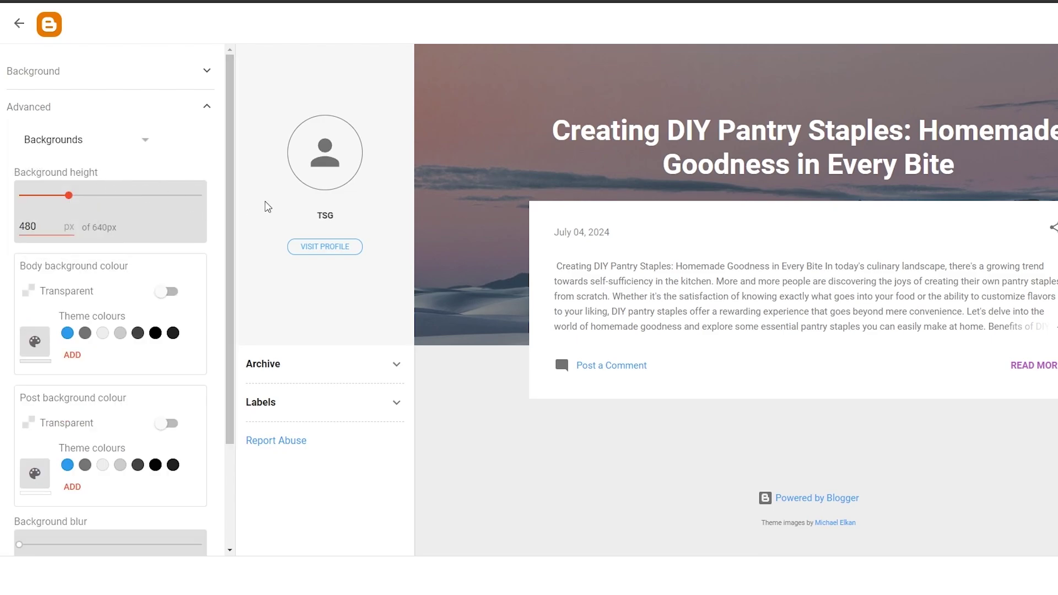
scroll(78, 352, down, 3)
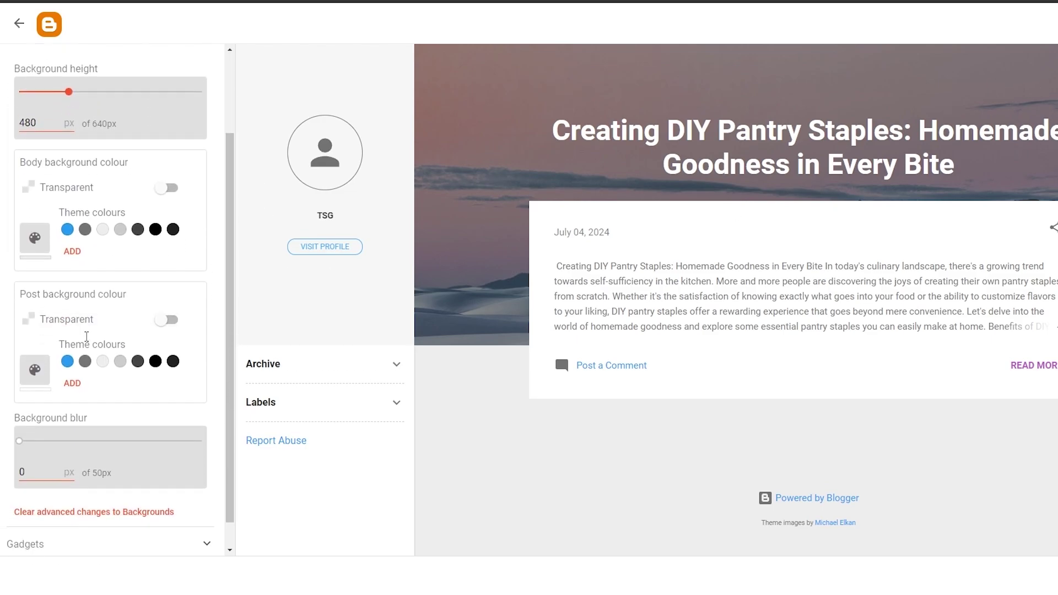
click(166, 166)
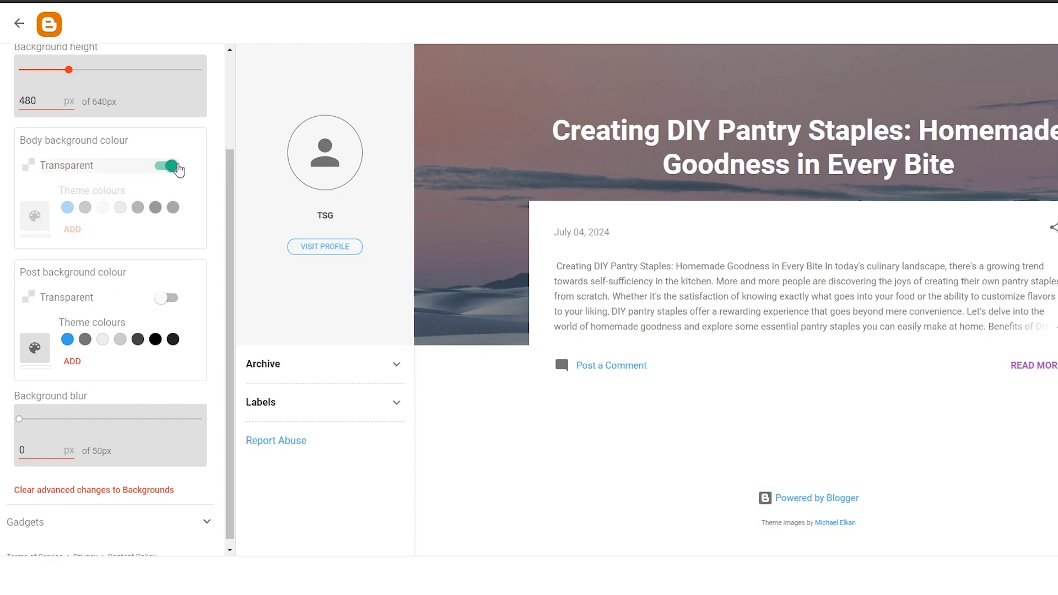
click(170, 166)
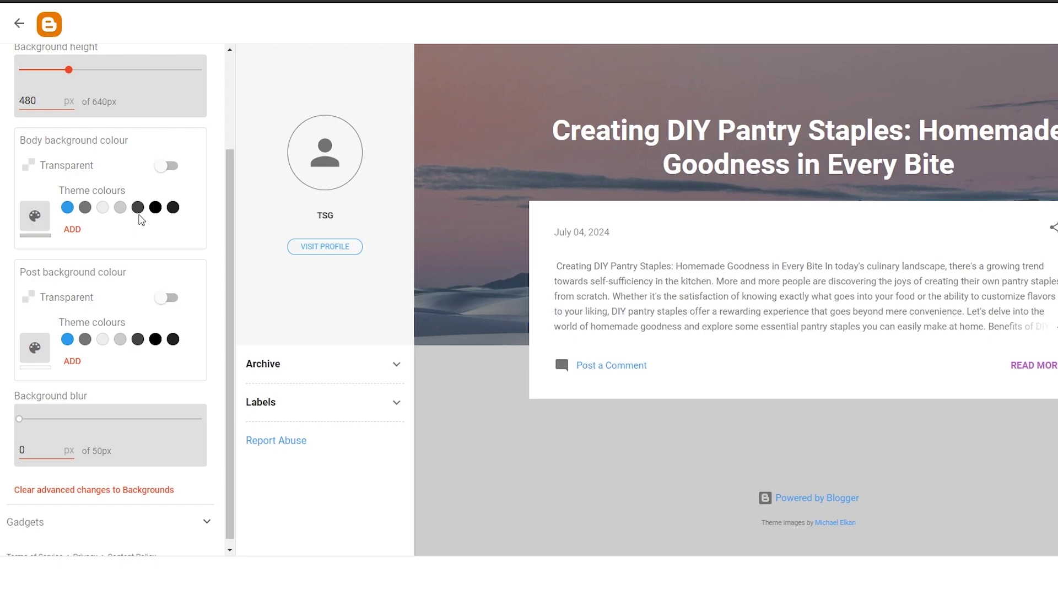
click(156, 210)
click(174, 212)
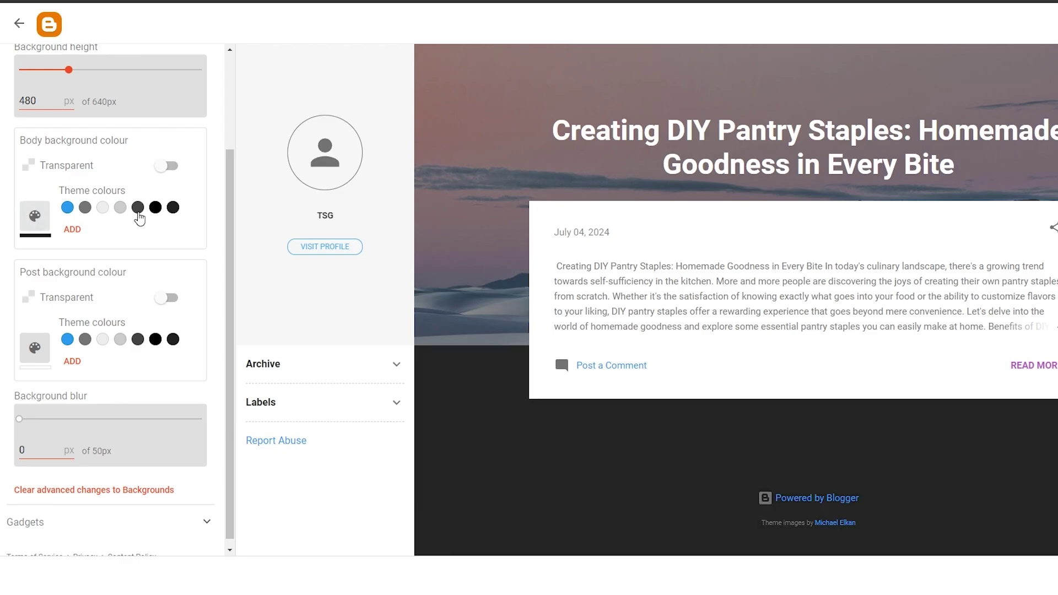
click(84, 212)
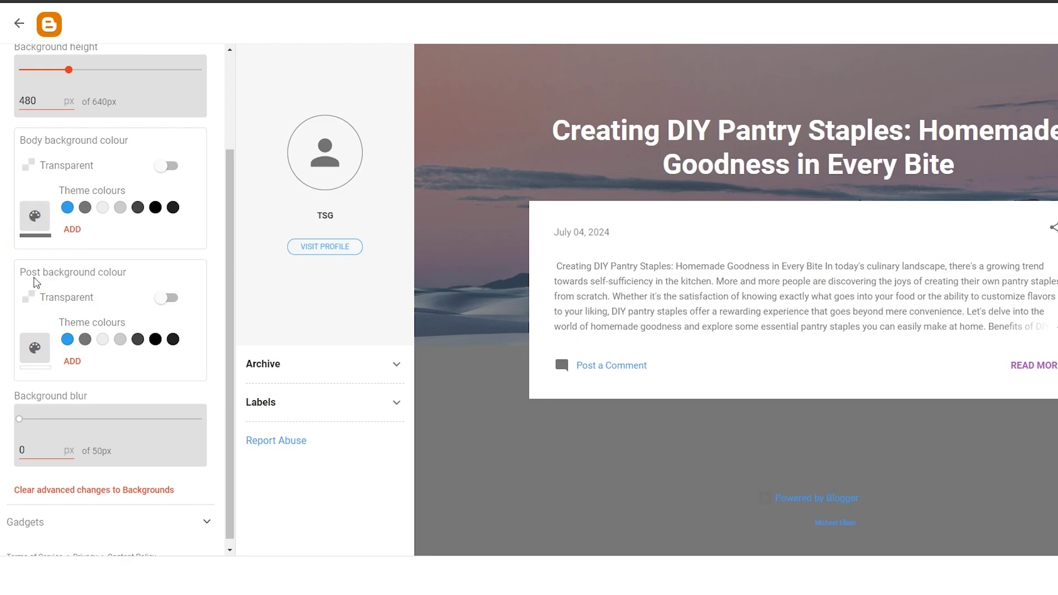
Step: Try several post background swatches, then set the post background to White
click(160, 298)
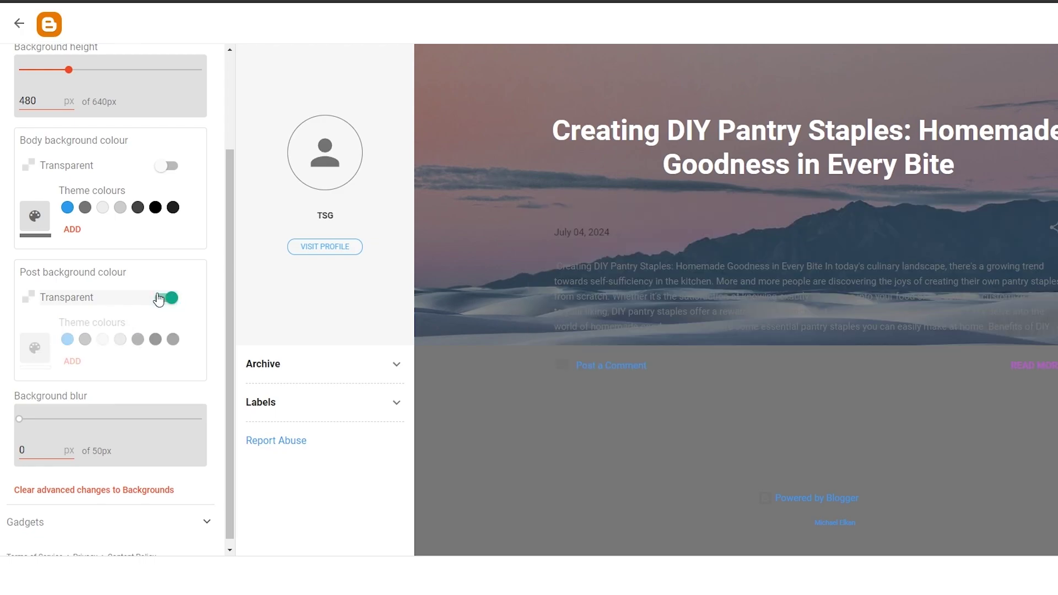
click(160, 299)
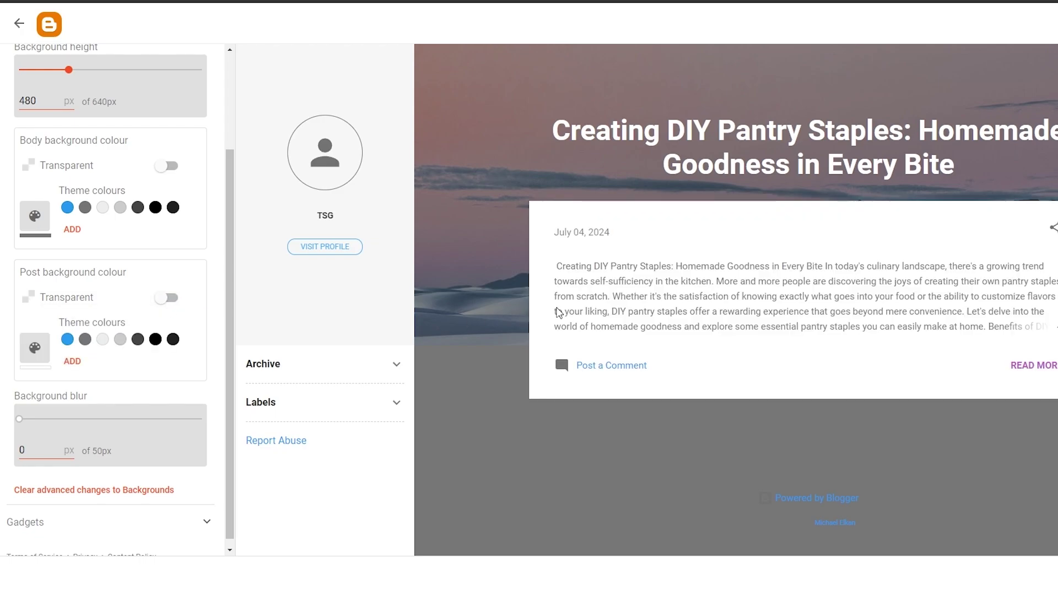
click(120, 339)
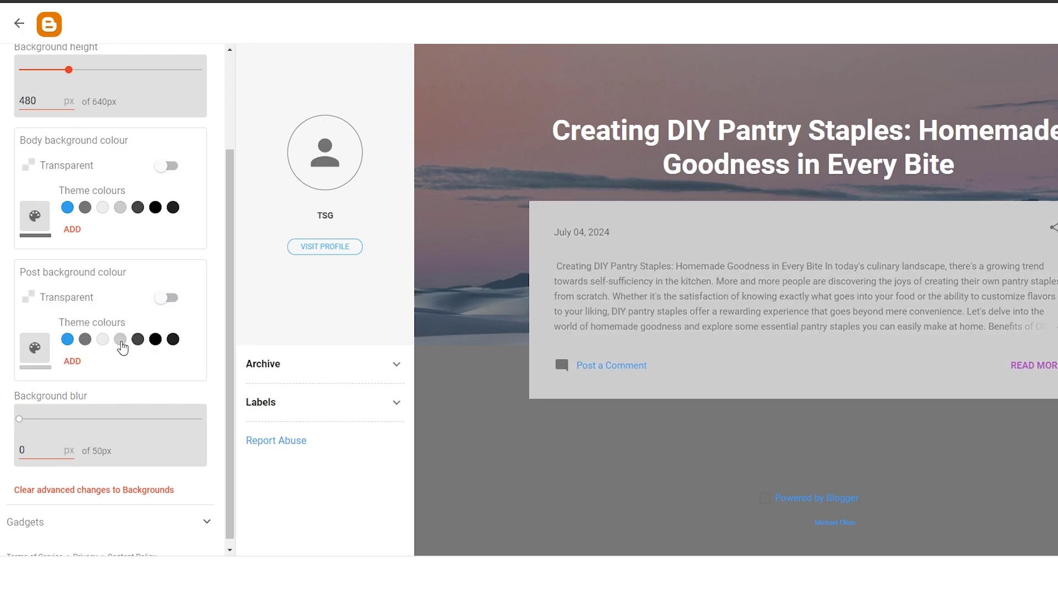
click(67, 340)
click(85, 339)
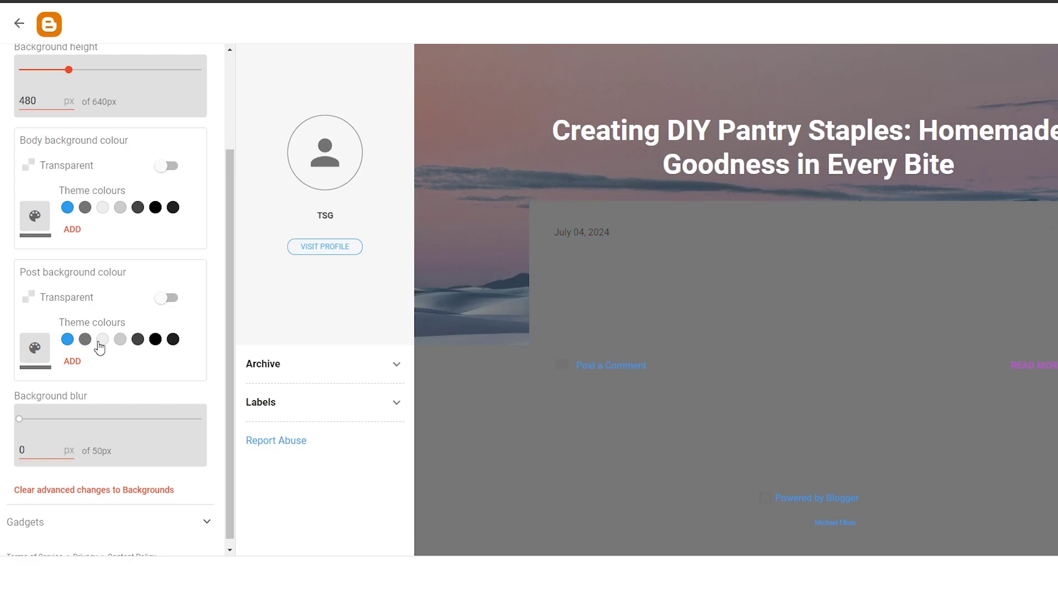
click(103, 340)
click(35, 348)
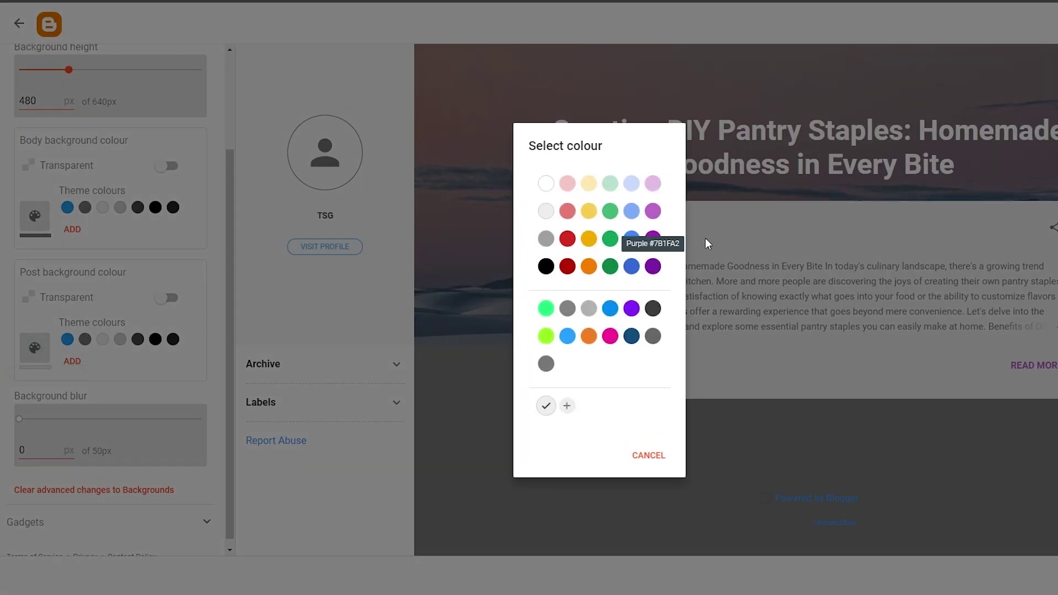
click(546, 187)
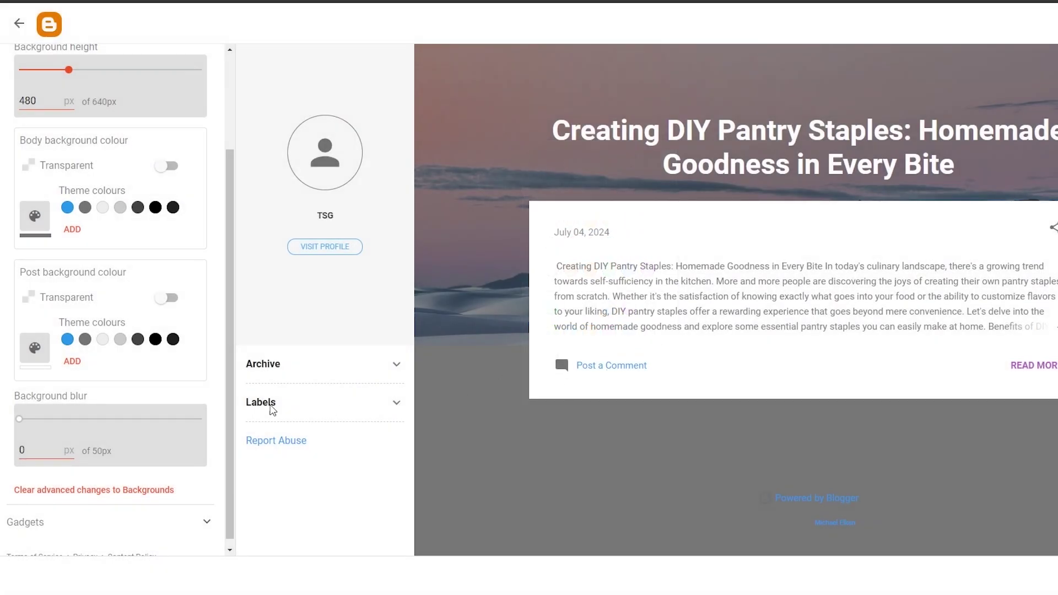
scroll(143, 380, down, 1)
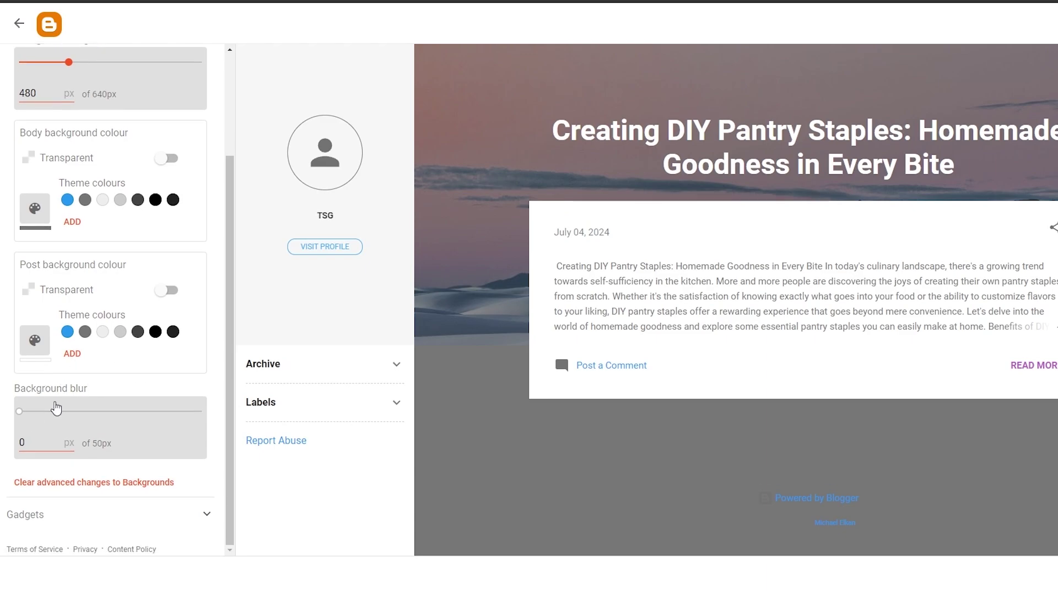
Step: Raise the background blur to 4 px and expand the main Background image settings
mouse_move(54, 411)
mouse_down()
mouse_move(91, 418)
mouse_move(2, 421)
mouse_move(45, 425)
mouse_up()
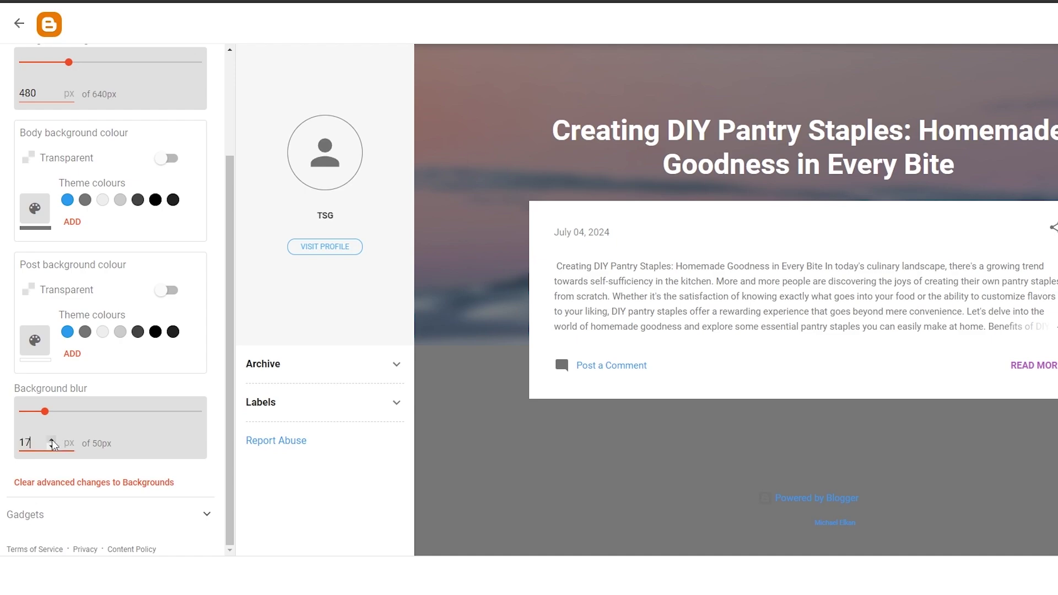
drag(52, 440, 33, 413)
scroll(173, 211, up, 3)
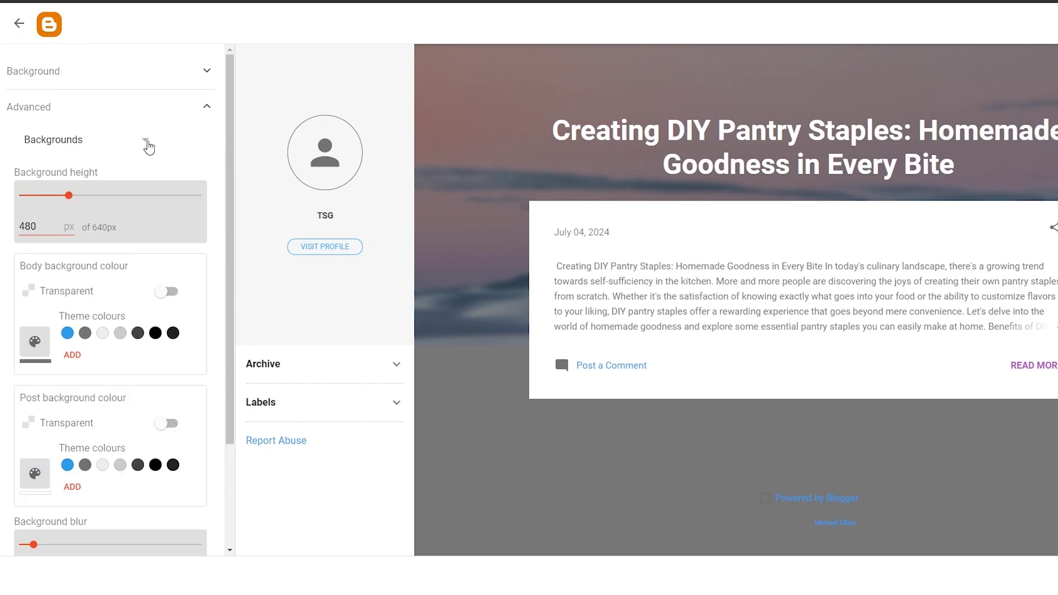
click(216, 70)
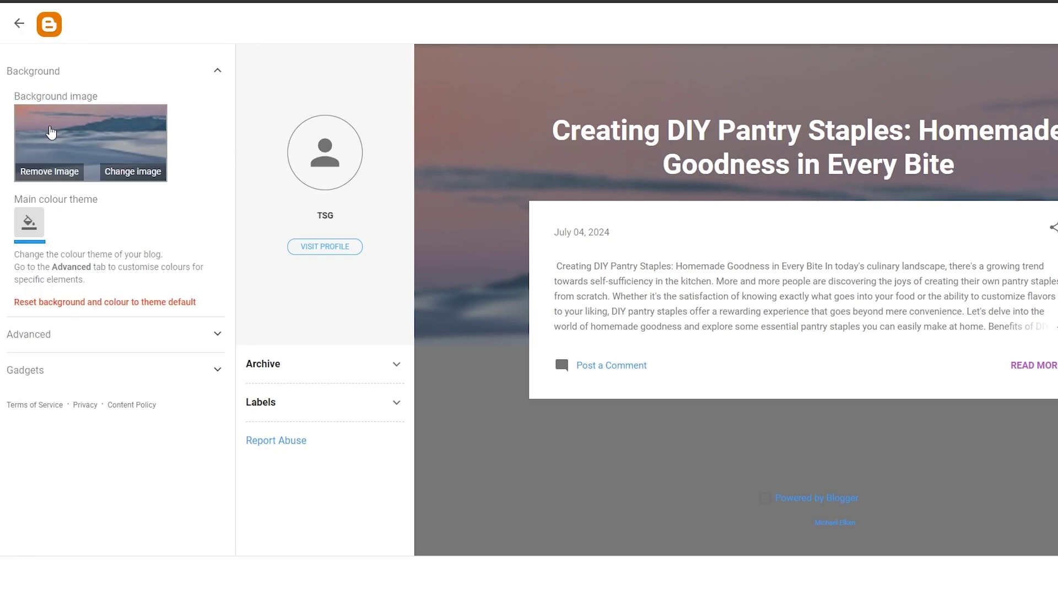
Step: Change the background image to the wine glass photo in the Food and drink category
click(121, 171)
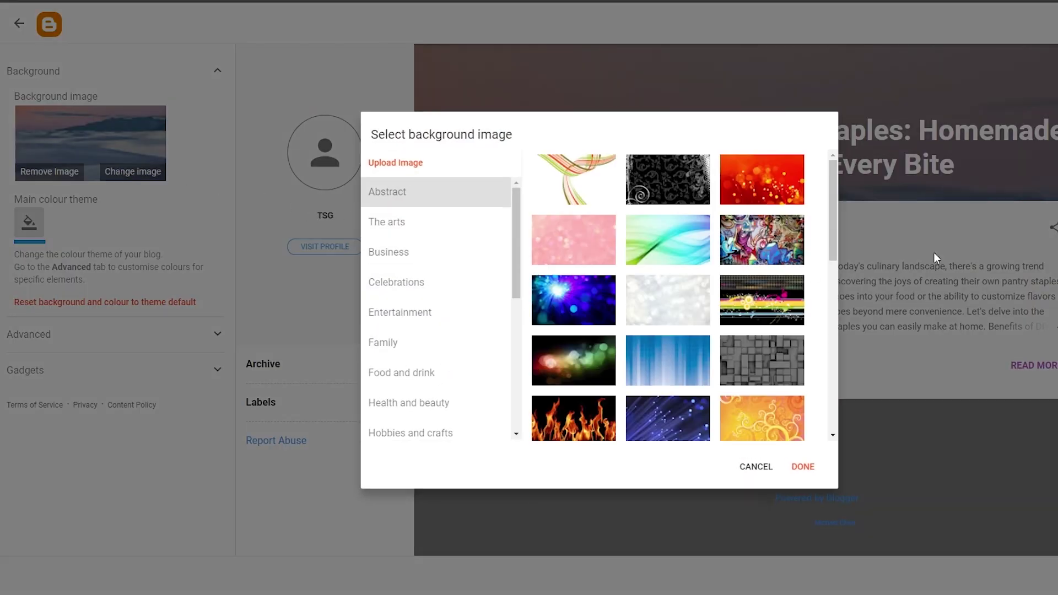
scroll(585, 359, down, 2)
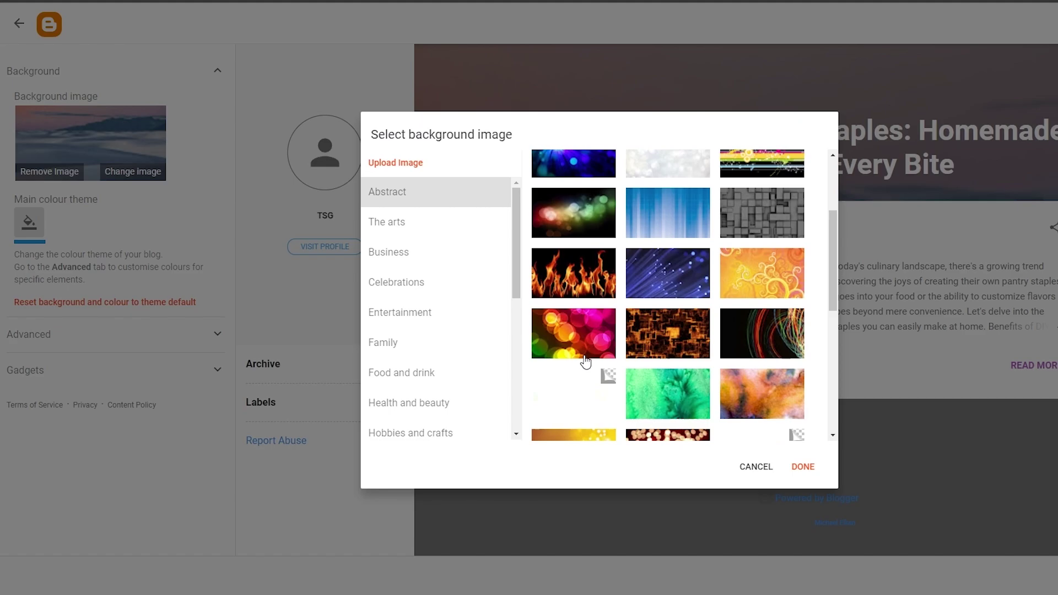
scroll(607, 397, up, 1)
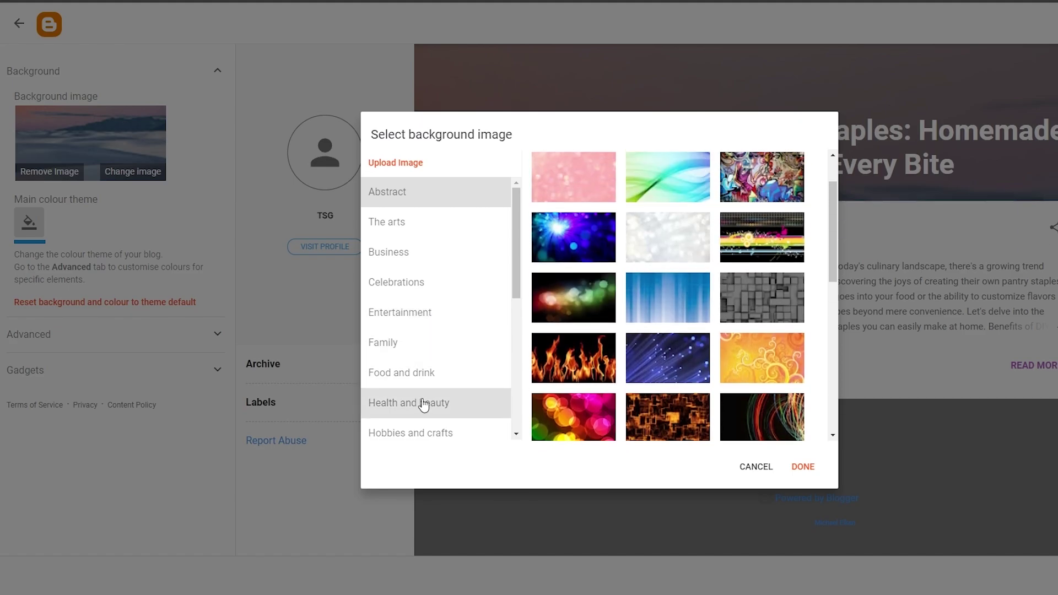
click(422, 375)
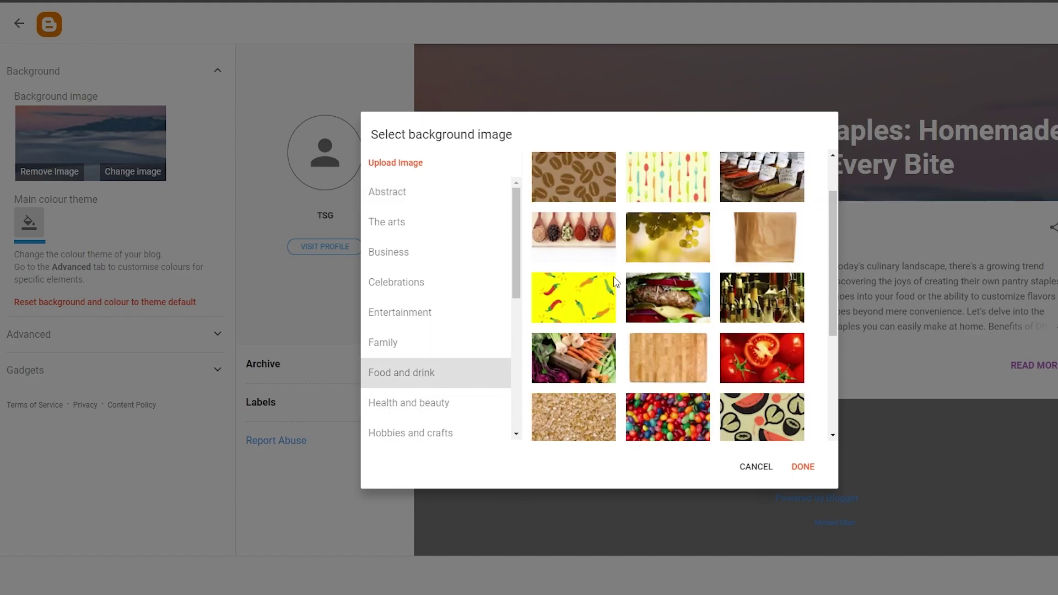
scroll(669, 379, down, 3)
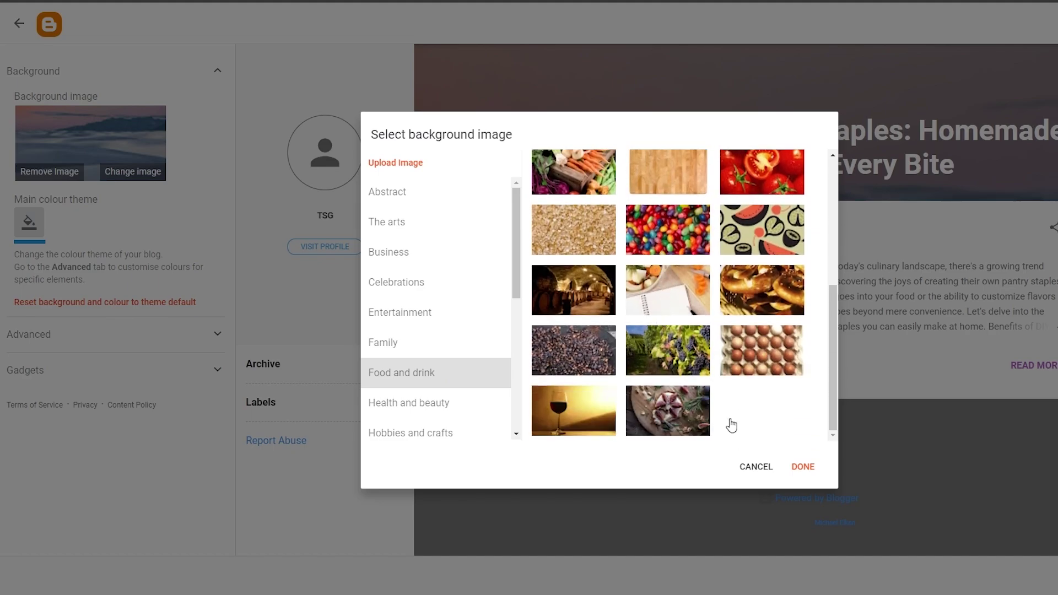
click(569, 413)
click(794, 474)
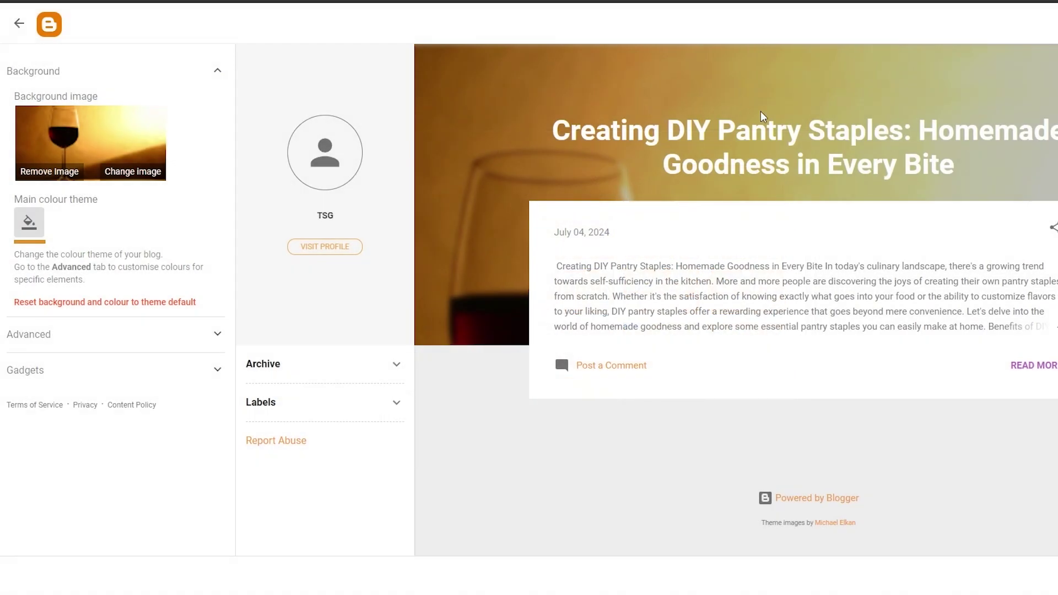
Step: Expand Advanced and select Page Text in the element dropdown
click(91, 349)
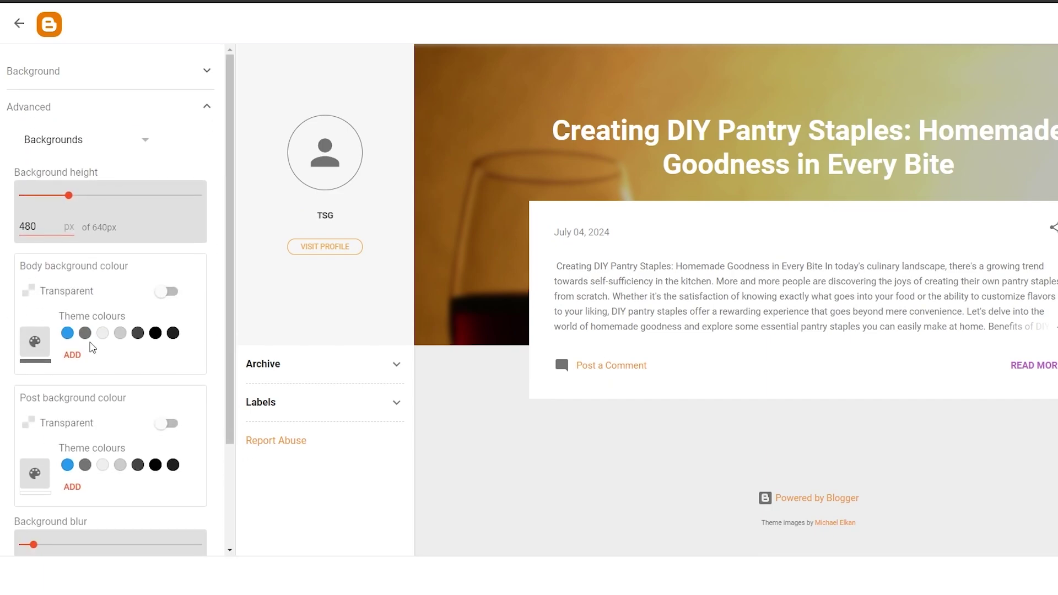
scroll(91, 248, down, 3)
scroll(91, 193, up, 3)
click(88, 144)
click(88, 144)
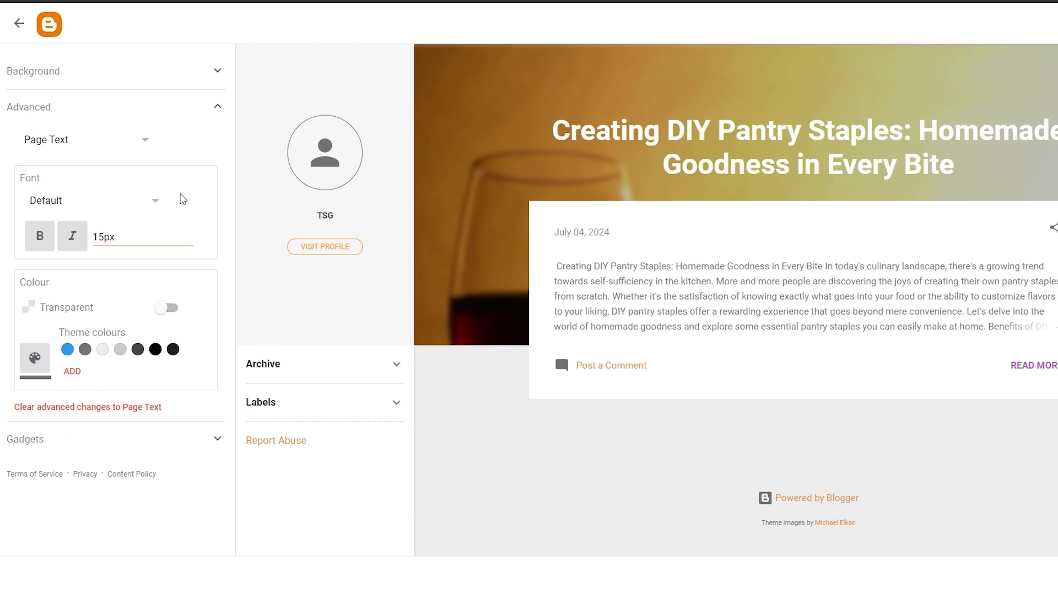
Step: Try Arial, Verdana and Play as the page text font
click(127, 199)
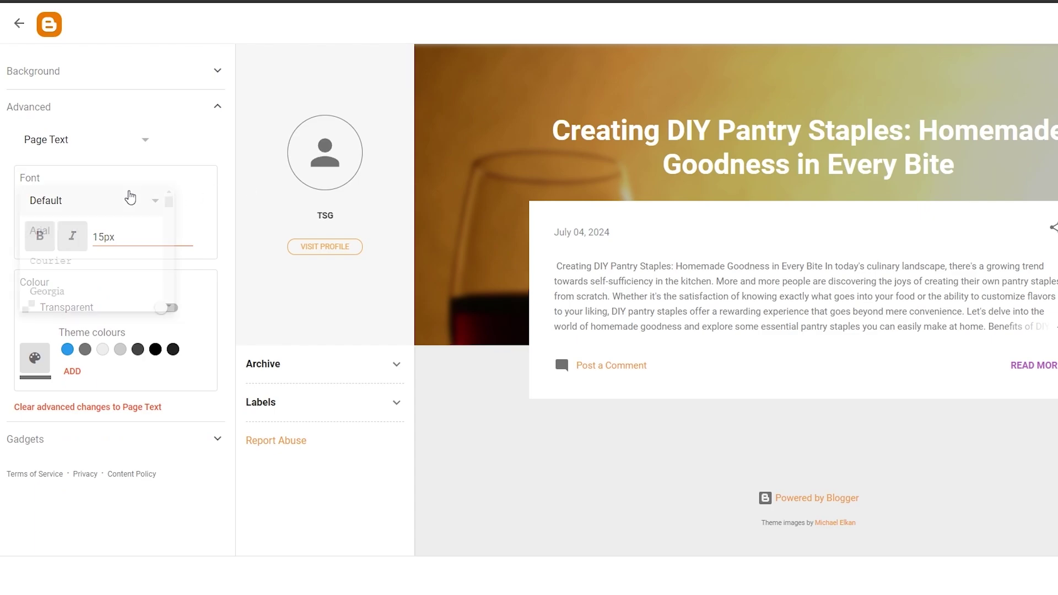
click(109, 235)
click(135, 201)
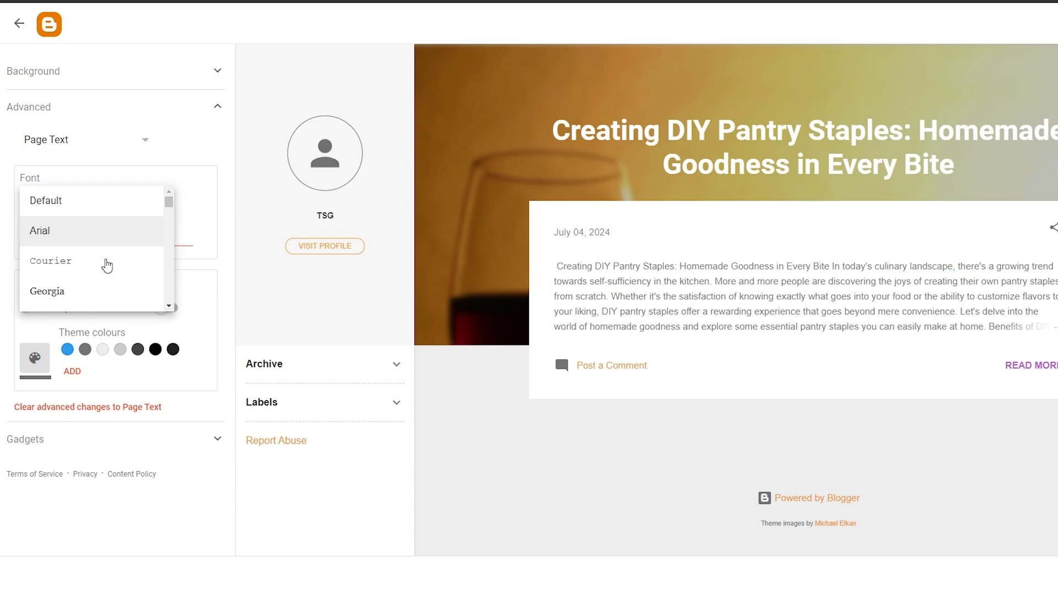
scroll(106, 266, down, 3)
click(97, 229)
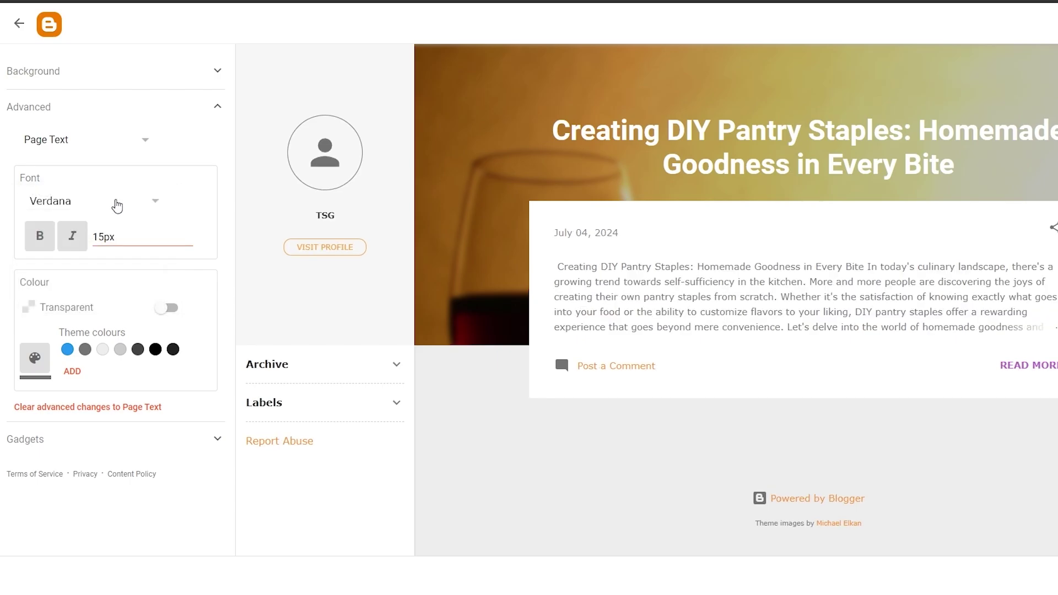
click(116, 216)
click(105, 285)
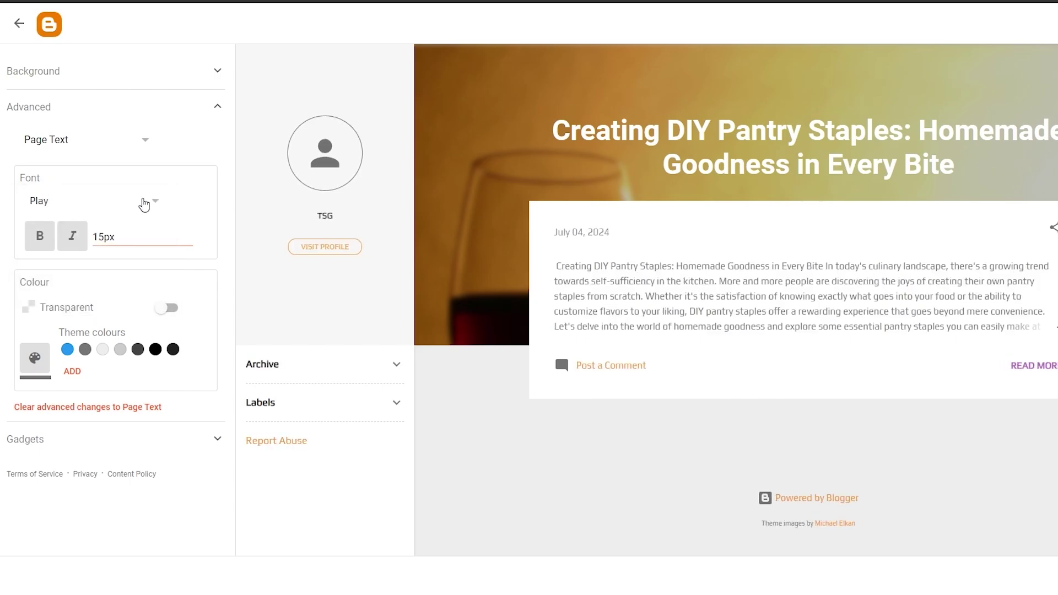
Step: Try PT Sans, then set the page text font to Roboto
click(141, 205)
scroll(118, 257, down, 6)
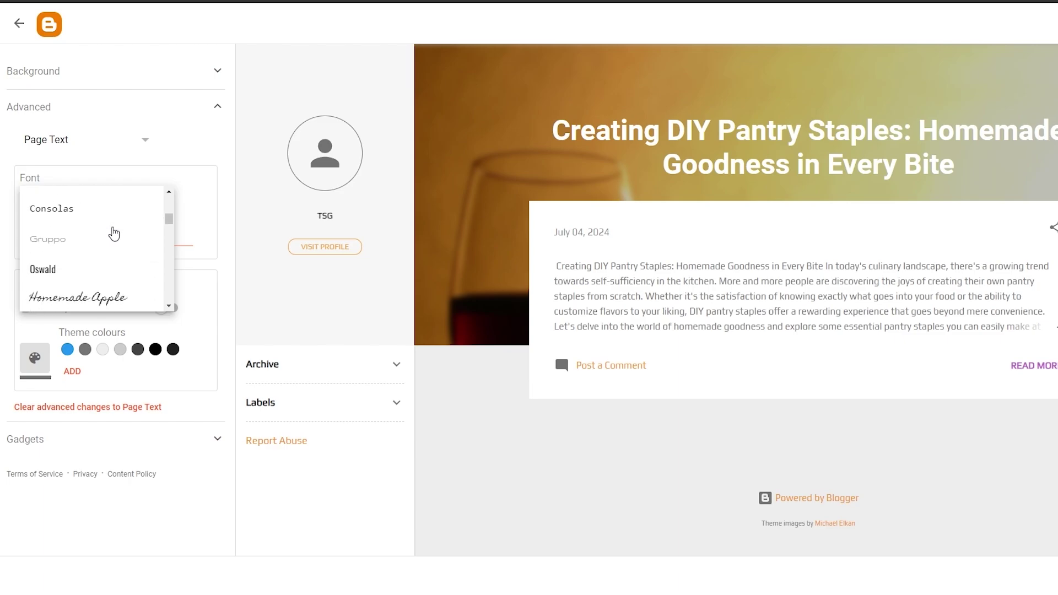
scroll(110, 258, down, 10)
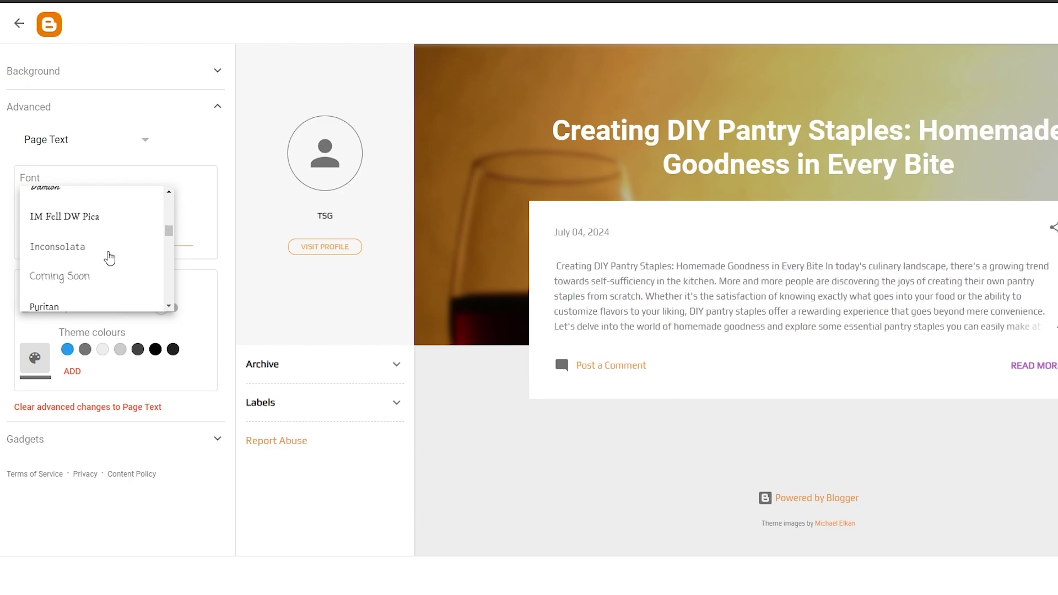
scroll(108, 259, down, 8)
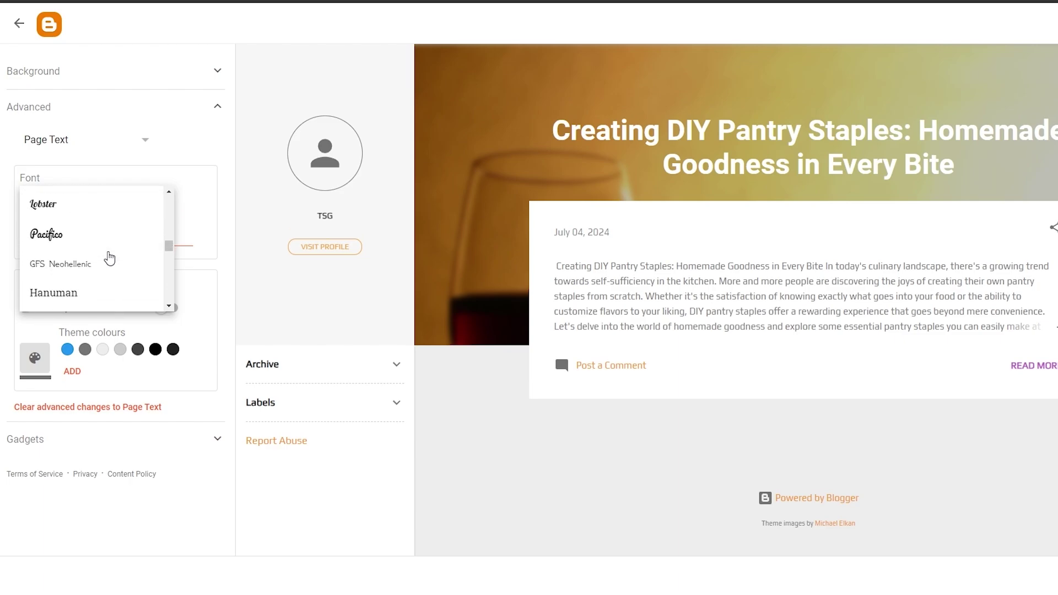
scroll(105, 269, up, 20)
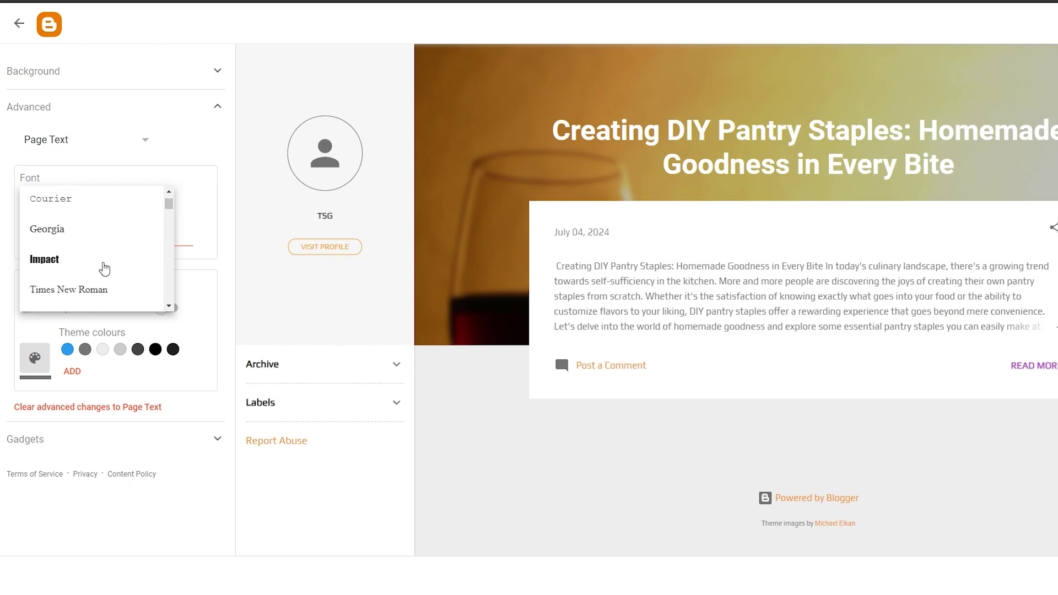
scroll(104, 269, down, 12)
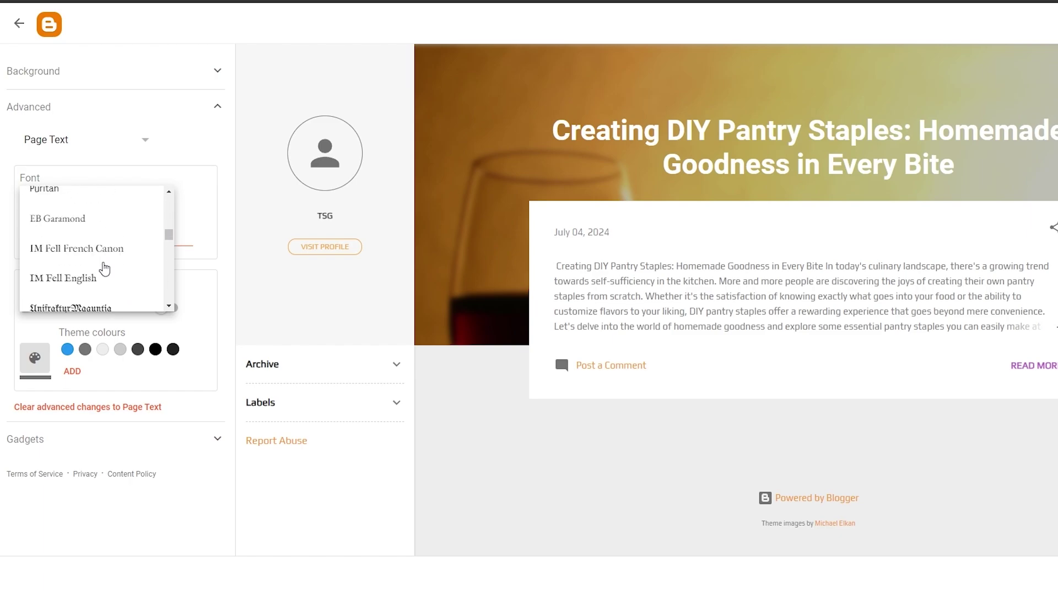
scroll(103, 277, up, 6)
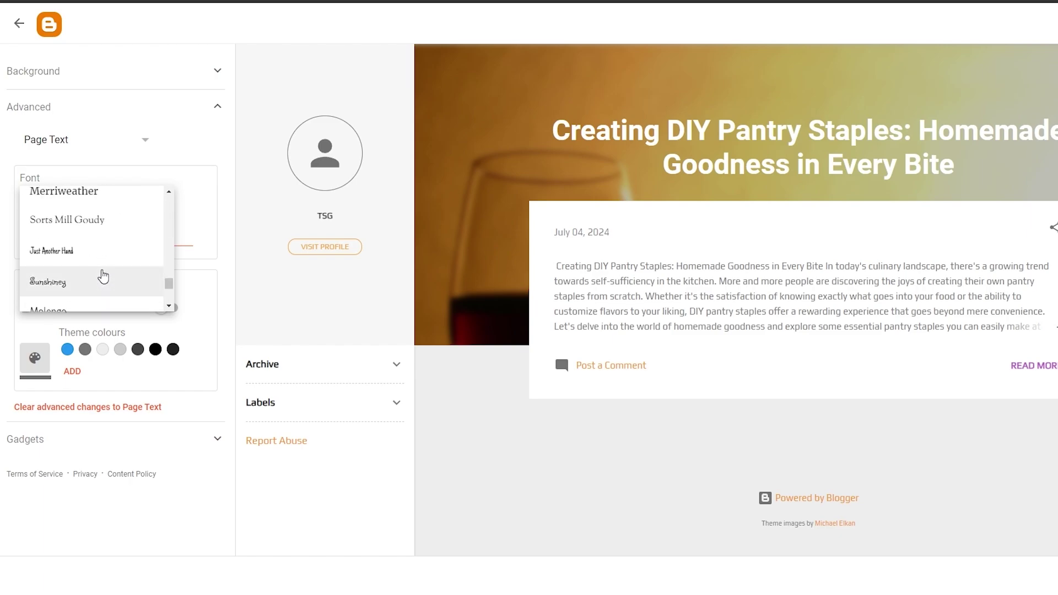
scroll(103, 277, up, 2)
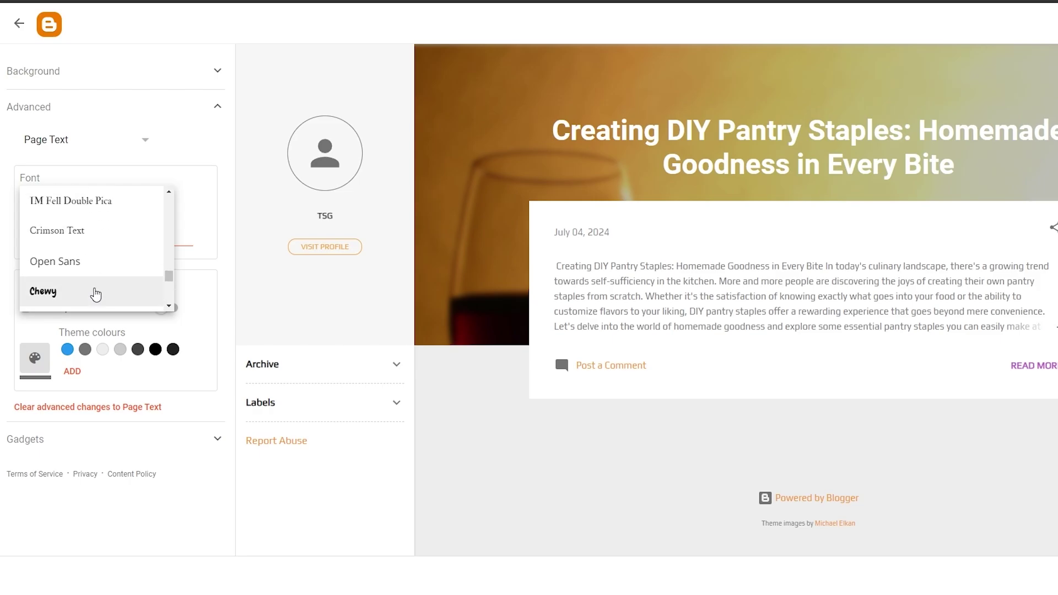
scroll(83, 277, down, 2)
click(78, 294)
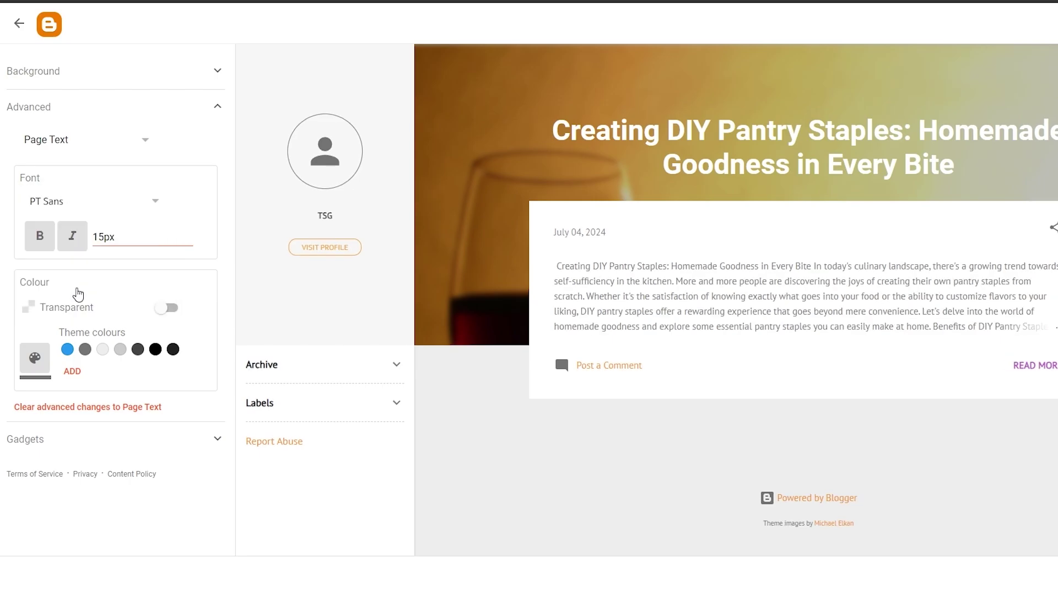
click(95, 200)
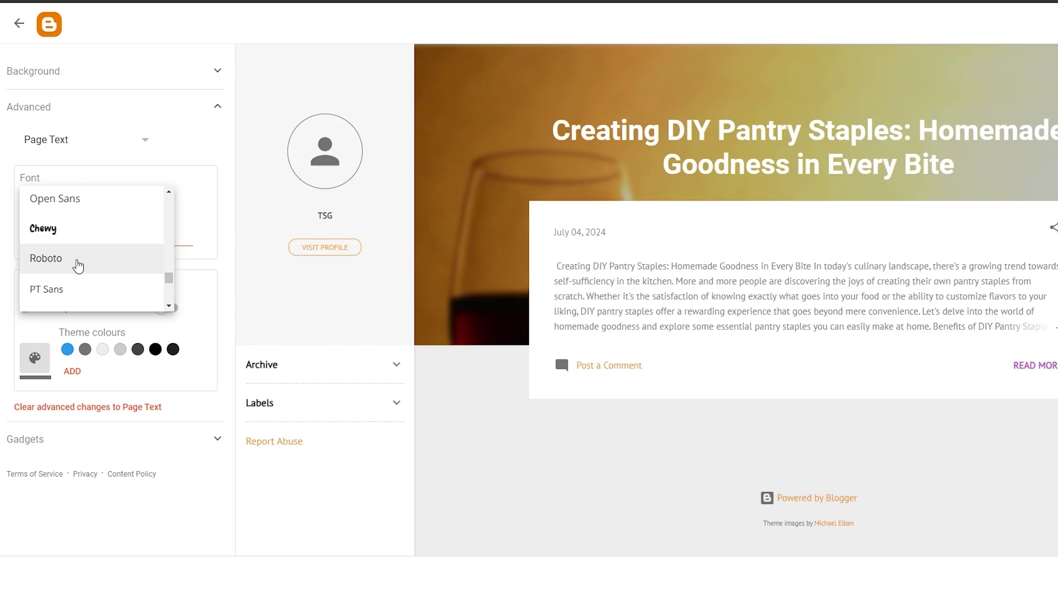
click(78, 258)
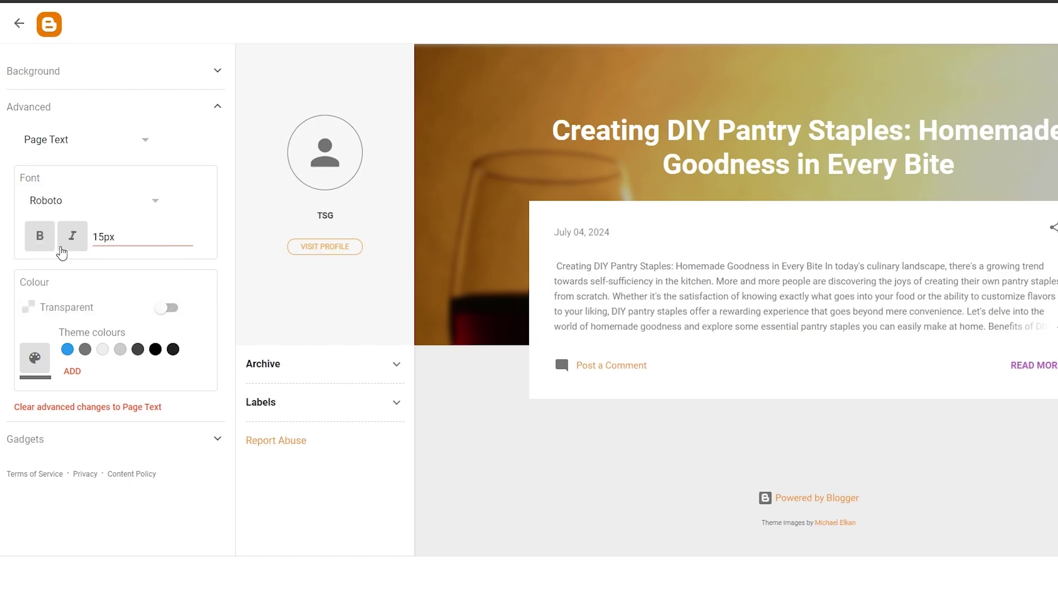
Step: Change the page text font size to 16 px
drag(103, 235, 97, 236)
text(20)
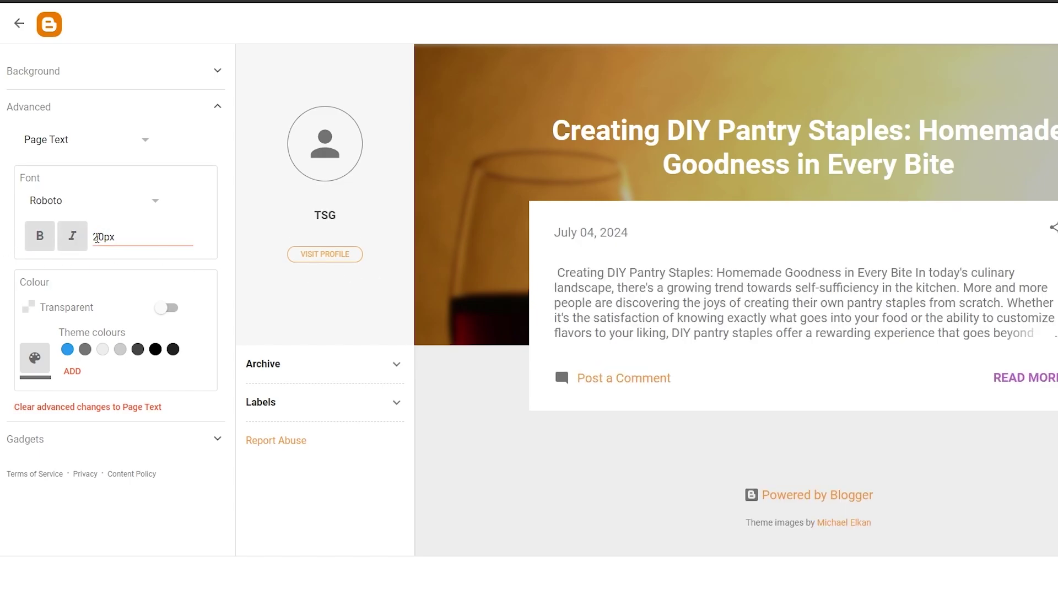
drag(93, 238, 101, 238)
text(16)
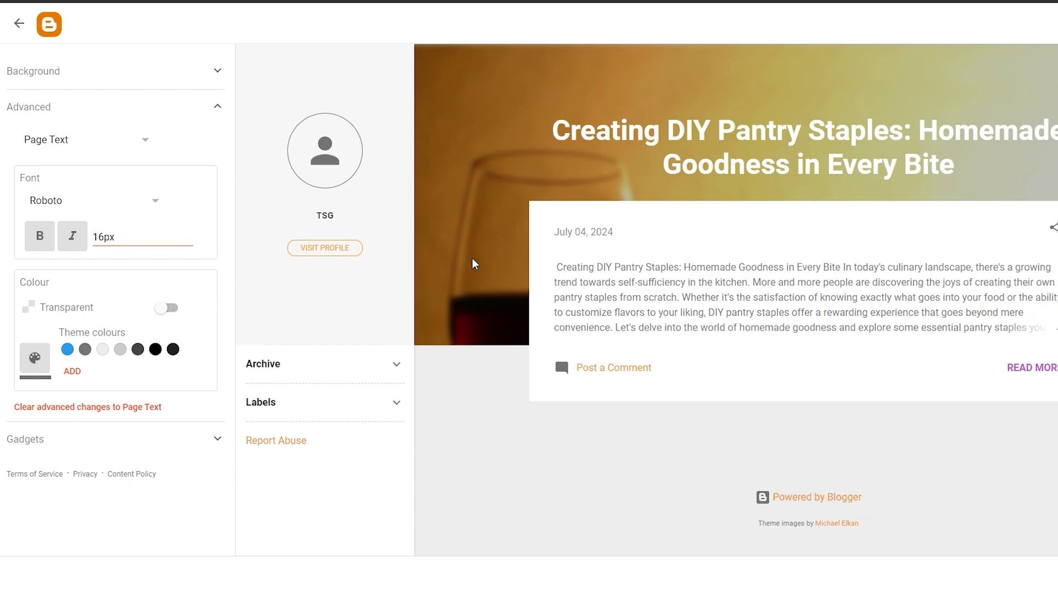
Step: Set the page text colour to black with Transparent left off
click(168, 308)
click(168, 308)
click(156, 350)
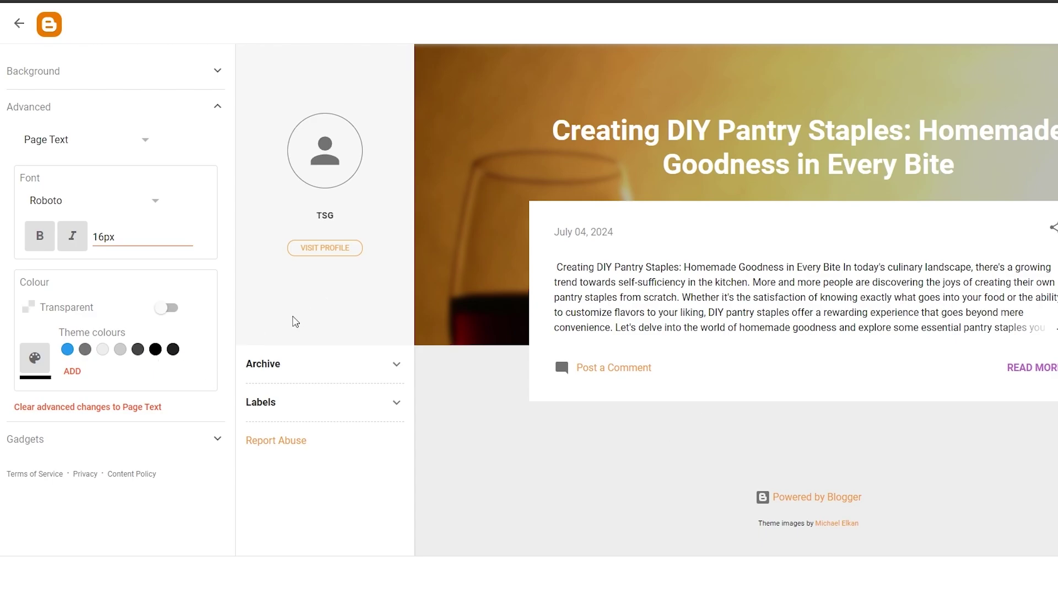
click(119, 140)
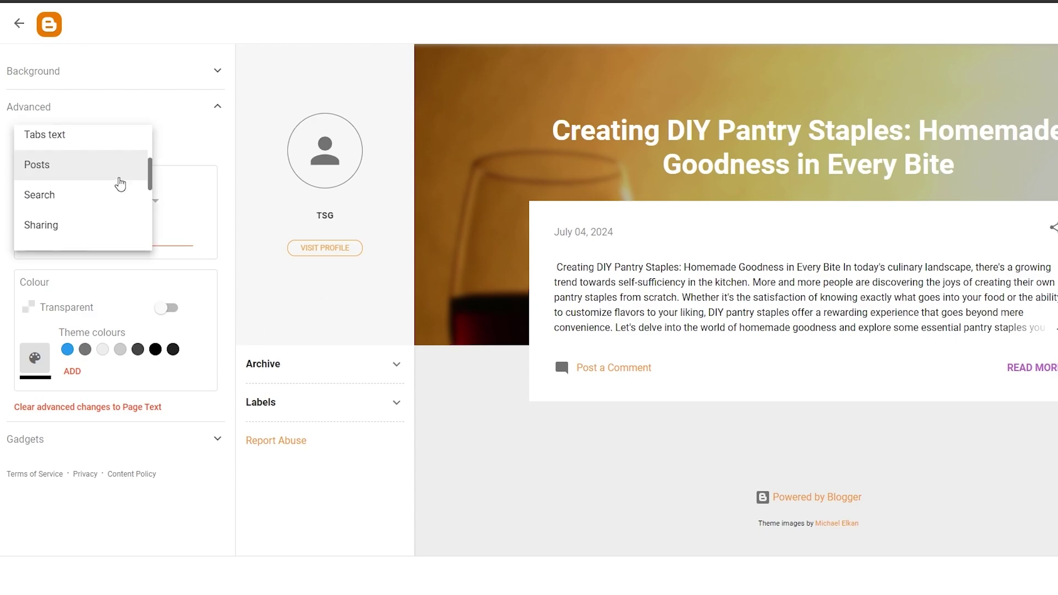
Step: Choose Posts, then Sharing in the Advanced dropdown and set the sharing background to red
click(120, 184)
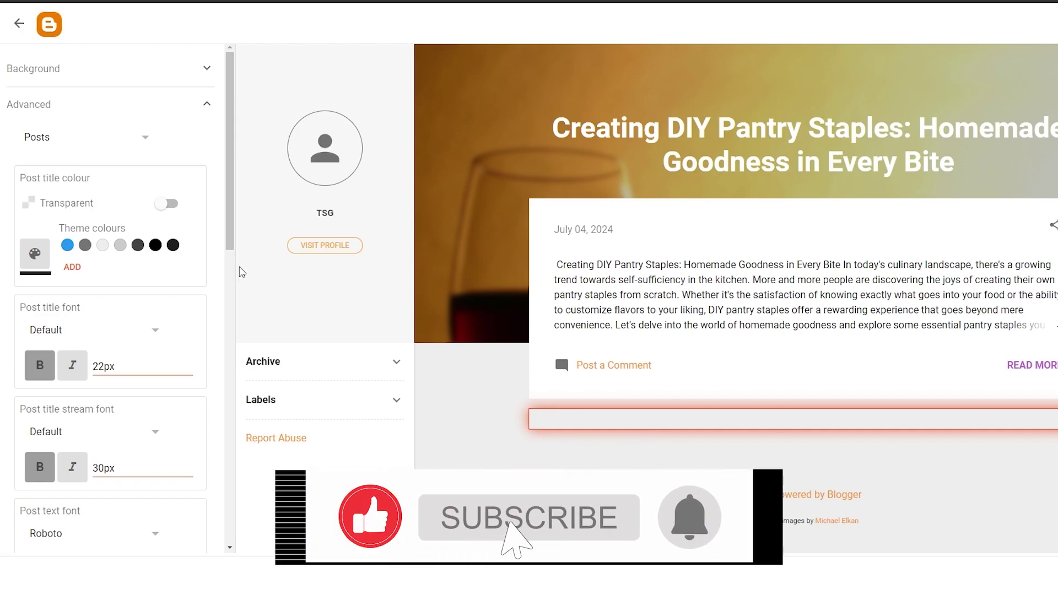
click(126, 138)
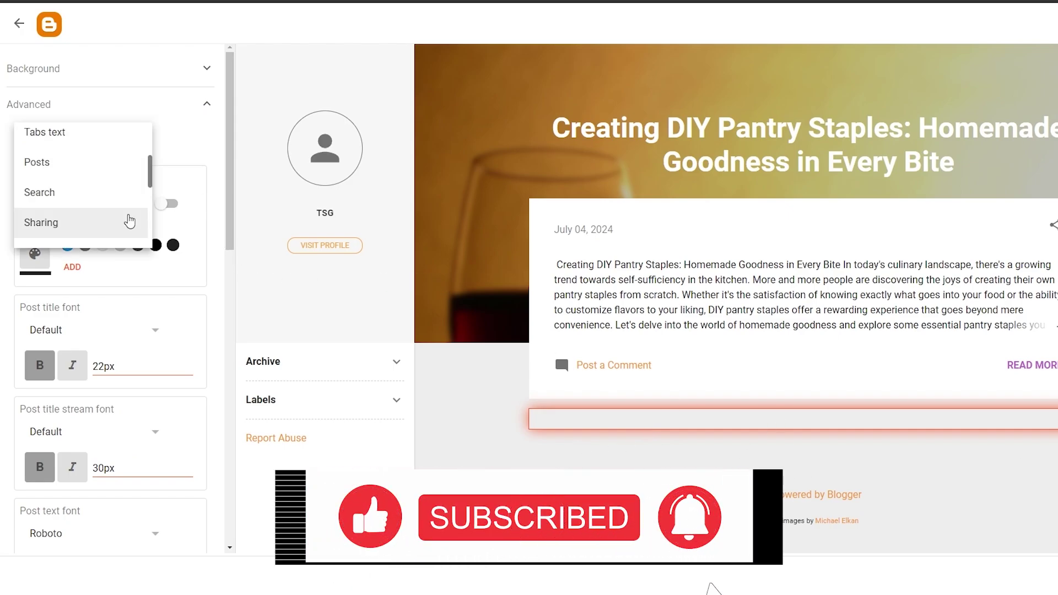
click(129, 222)
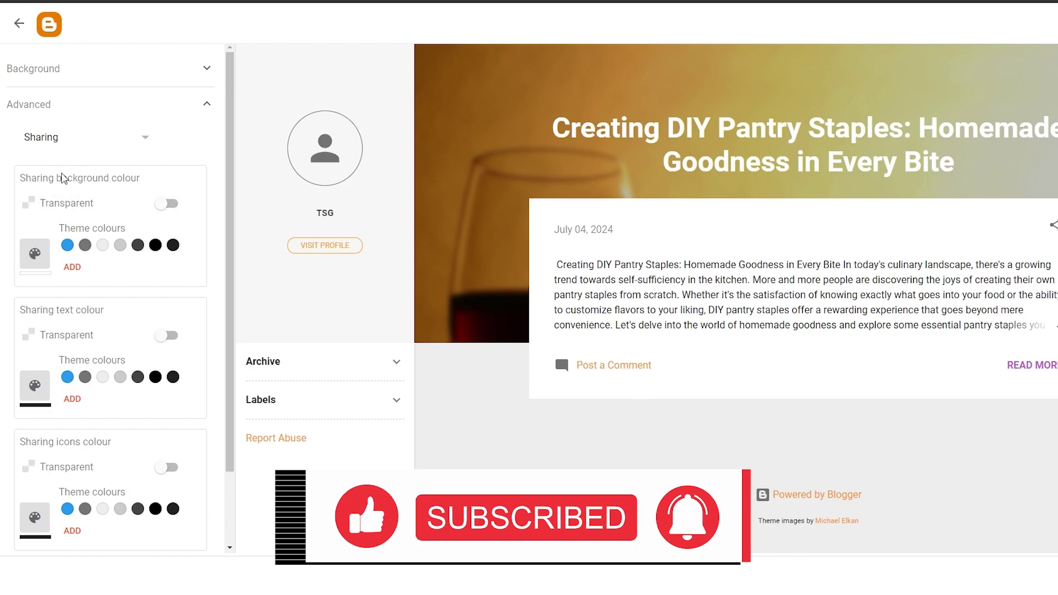
scroll(99, 485, down, 2)
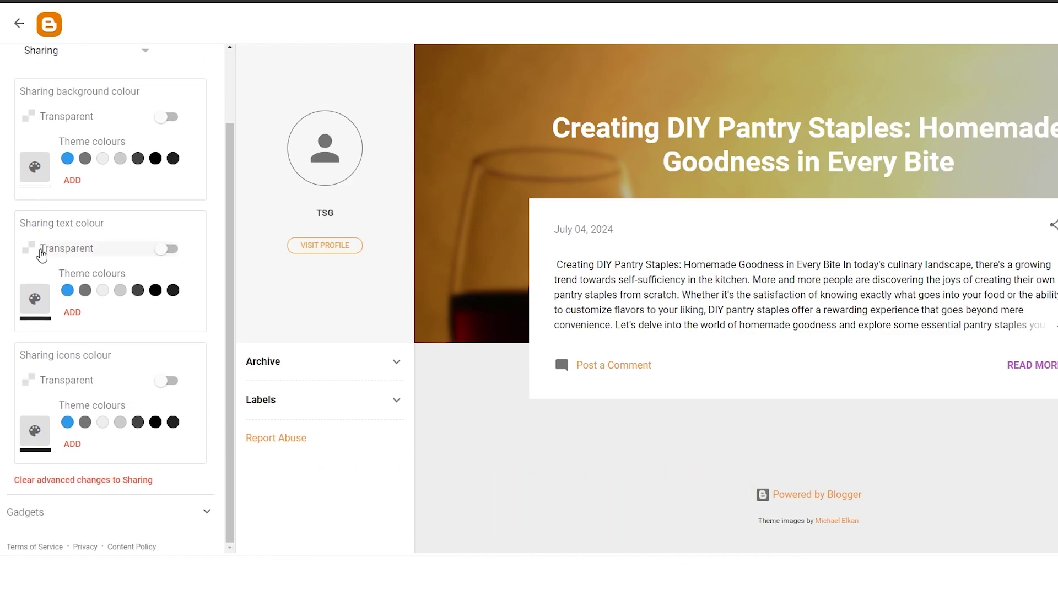
scroll(44, 254, up, 2)
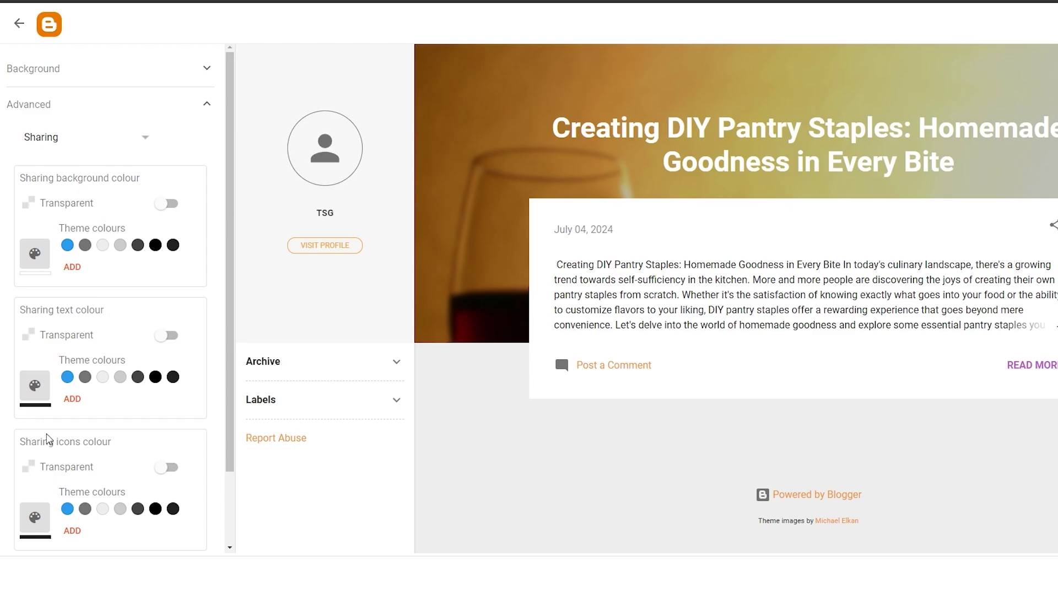
click(31, 532)
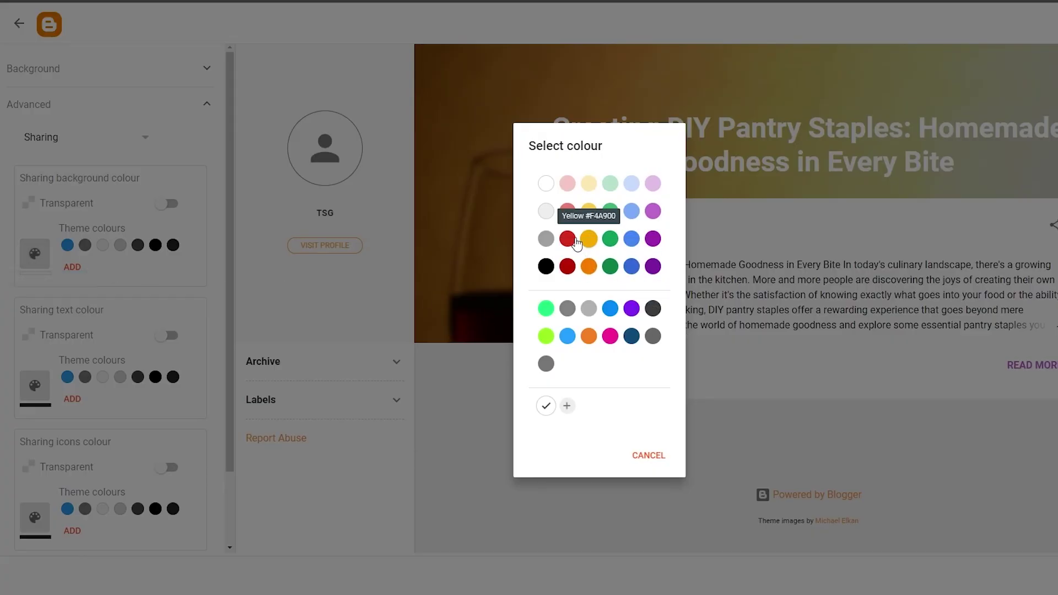
click(569, 236)
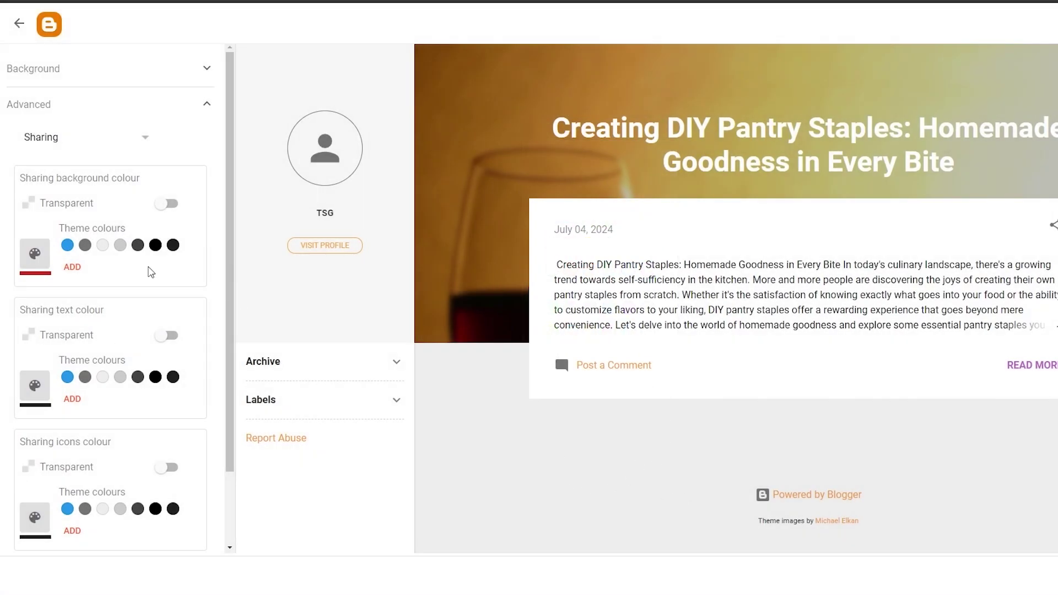
click(49, 139)
scroll(78, 203, down, 3)
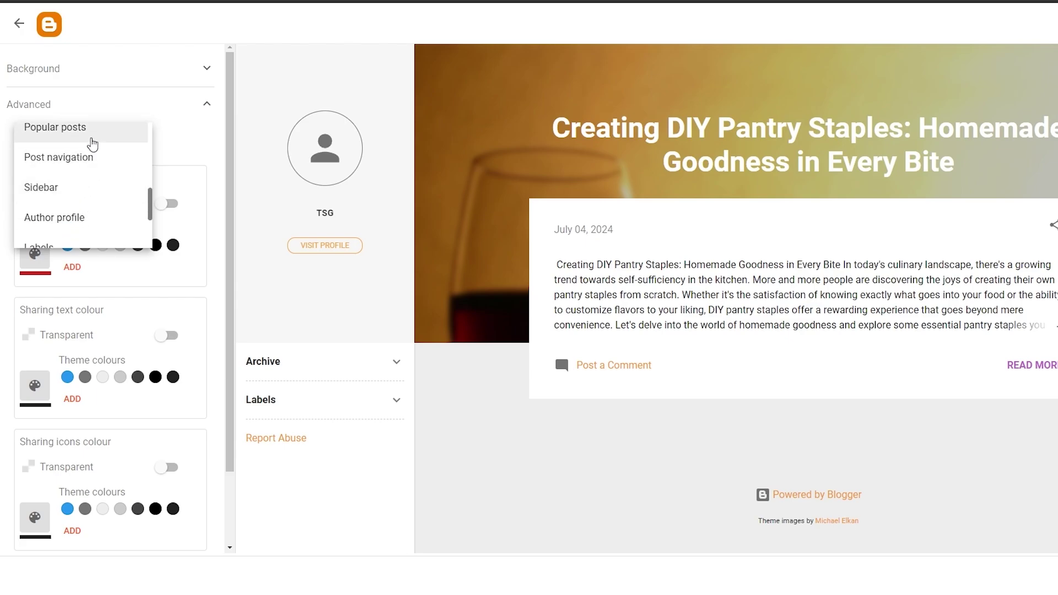
Step: Switch the Advanced dropdown from Sidebar to Author profile to show its colour settings
click(100, 190)
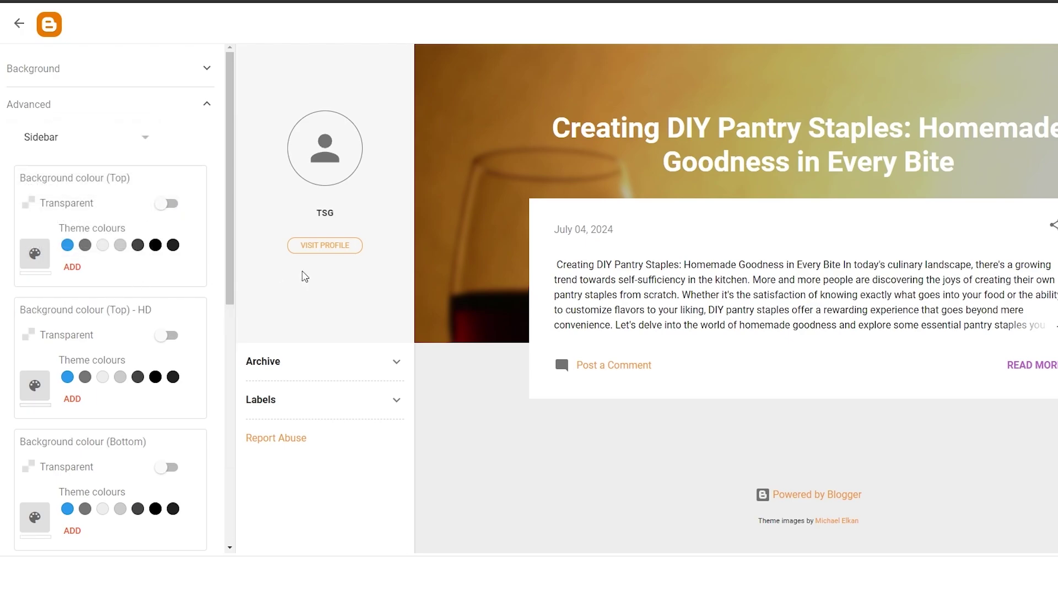
click(82, 155)
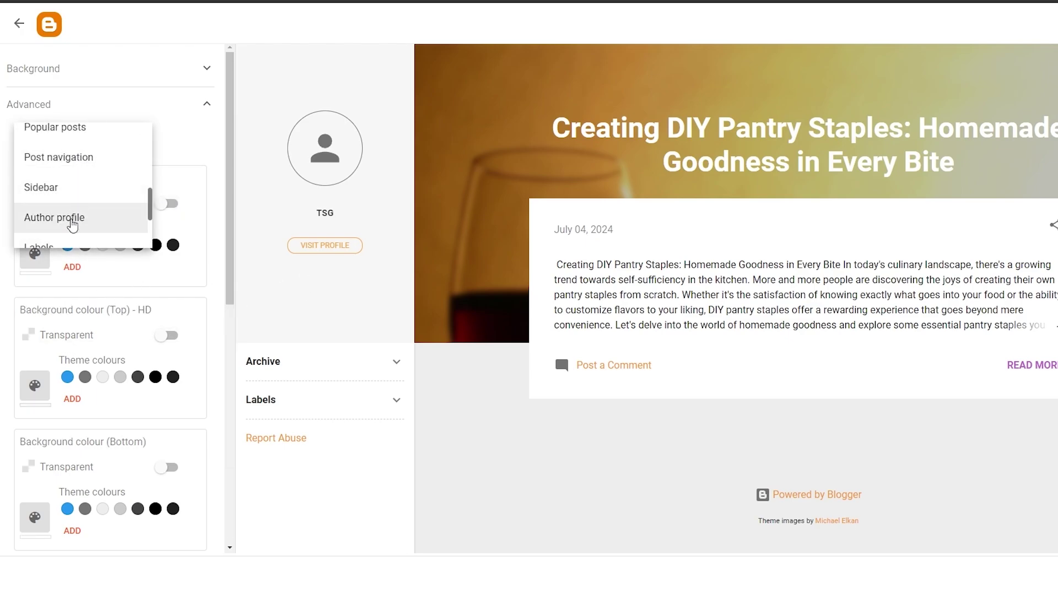
click(70, 231)
click(71, 137)
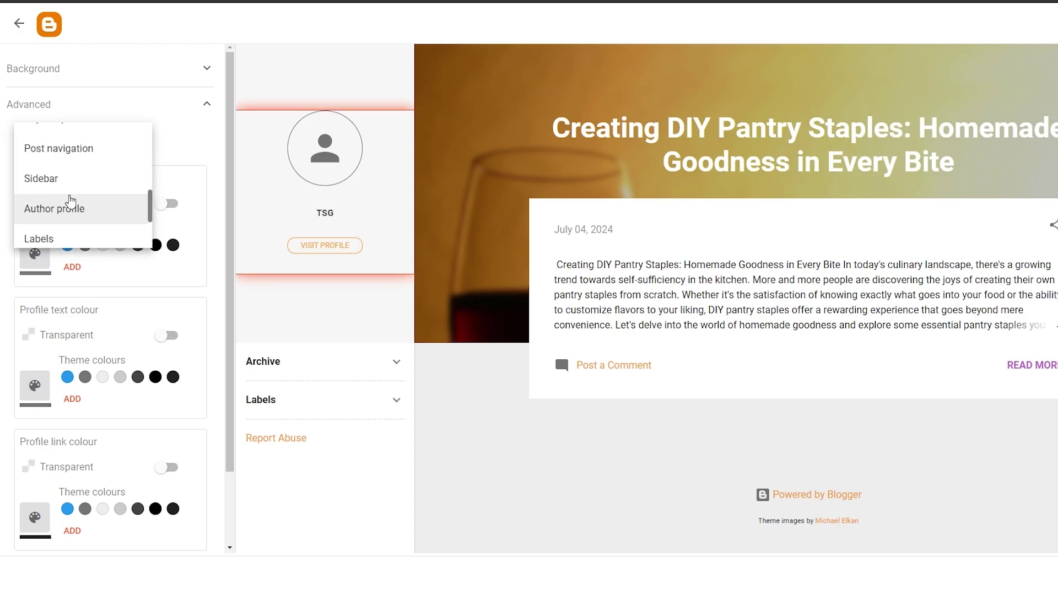
scroll(91, 171, down, 3)
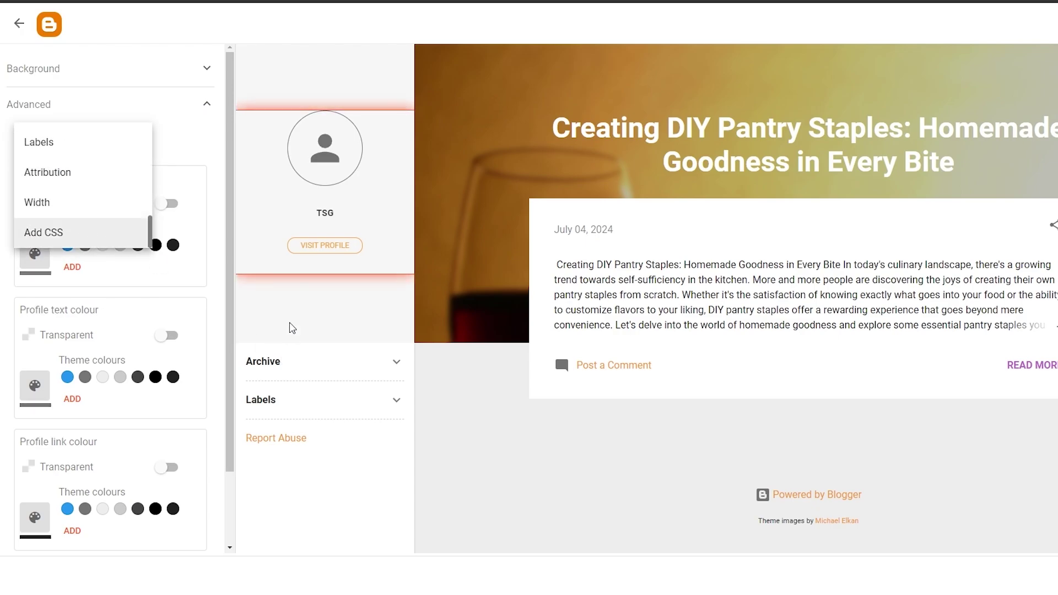
click(168, 205)
click(126, 147)
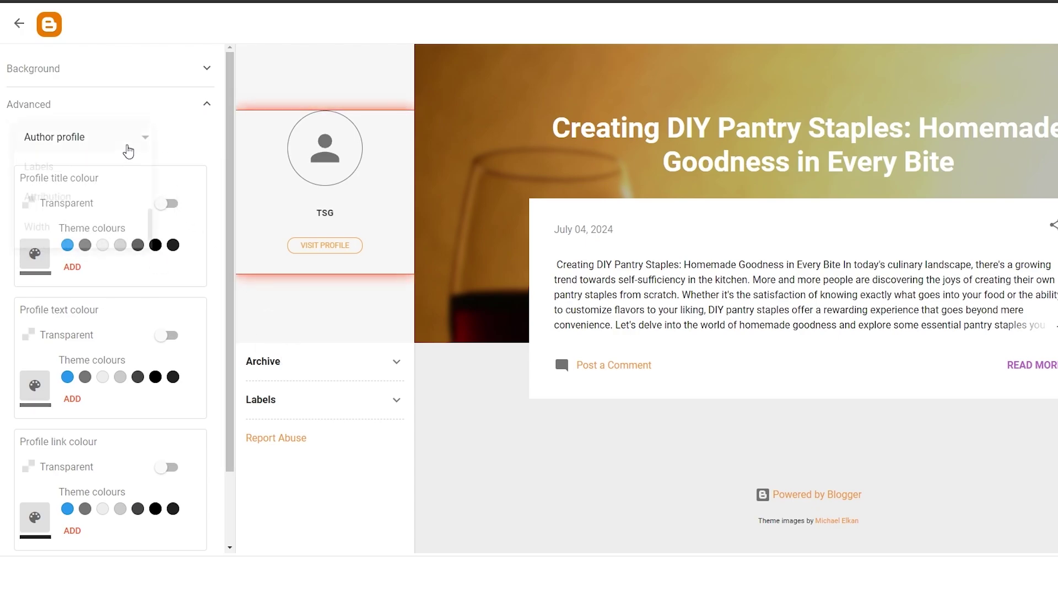
click(129, 150)
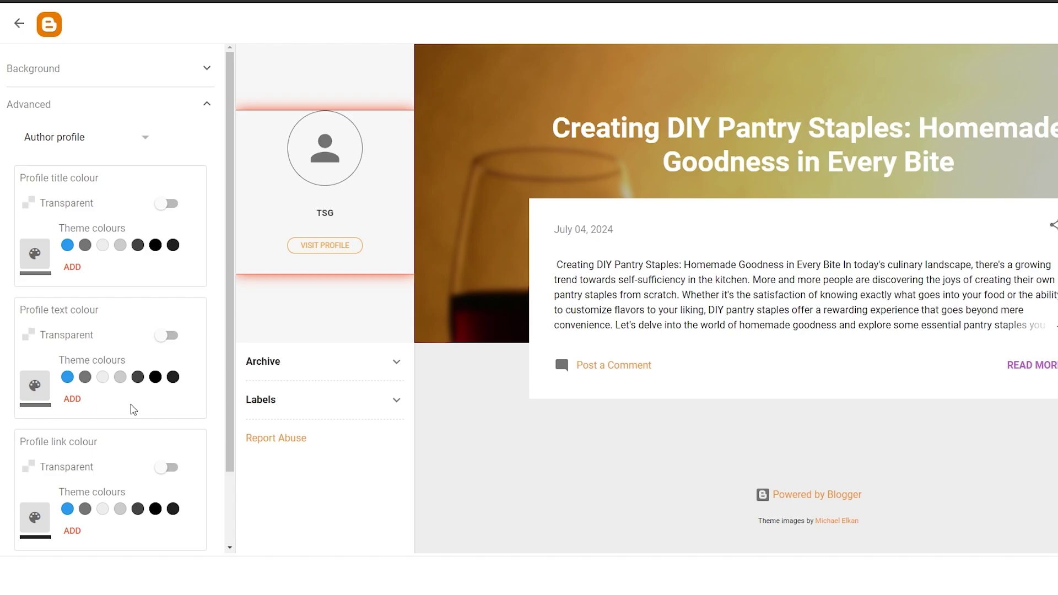
scroll(149, 425, down, 2)
scroll(164, 435, up, 2)
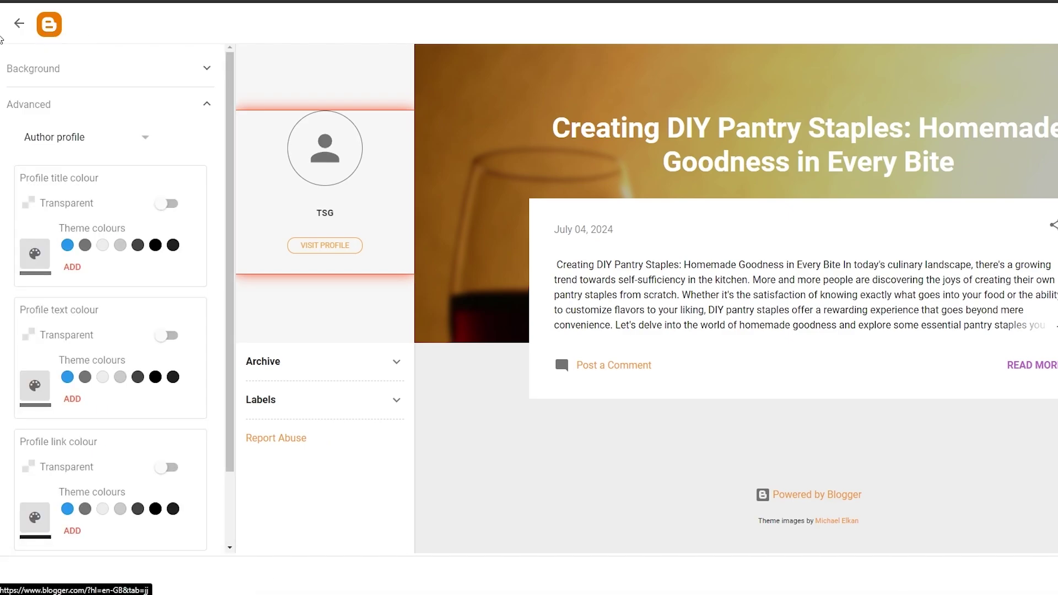
Step: Exit the theme customiser and scroll the free Blogger templates gallery to the Jink card
click(19, 24)
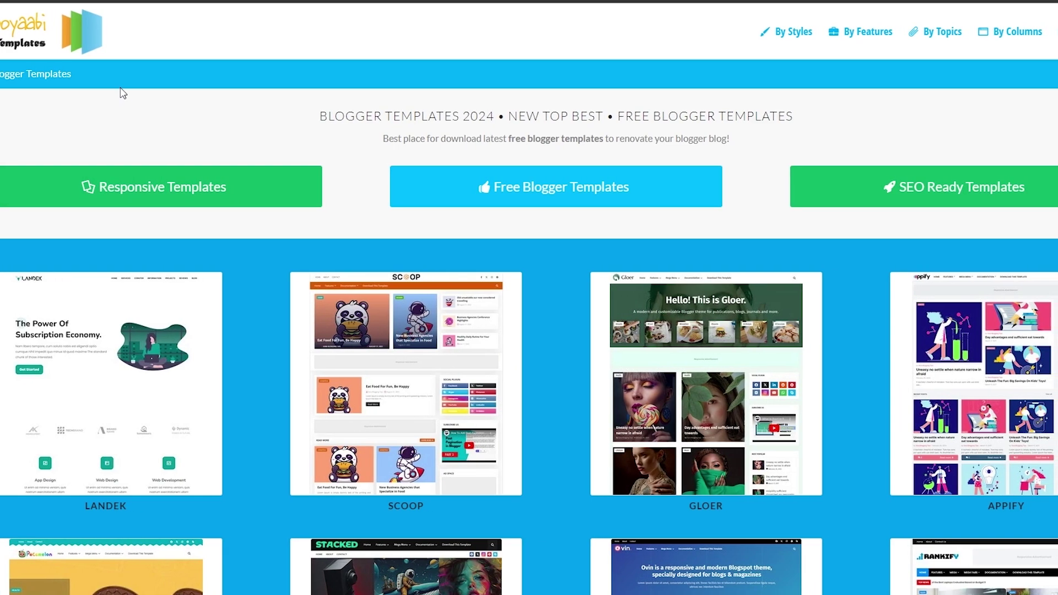
scroll(140, 181, down, 9)
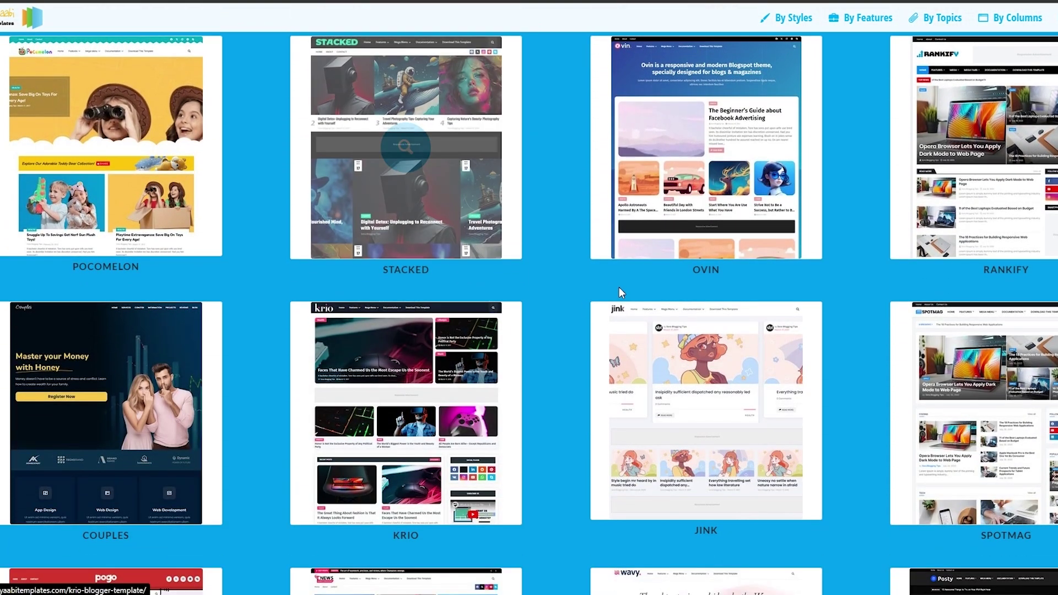
scroll(619, 287, down, 7)
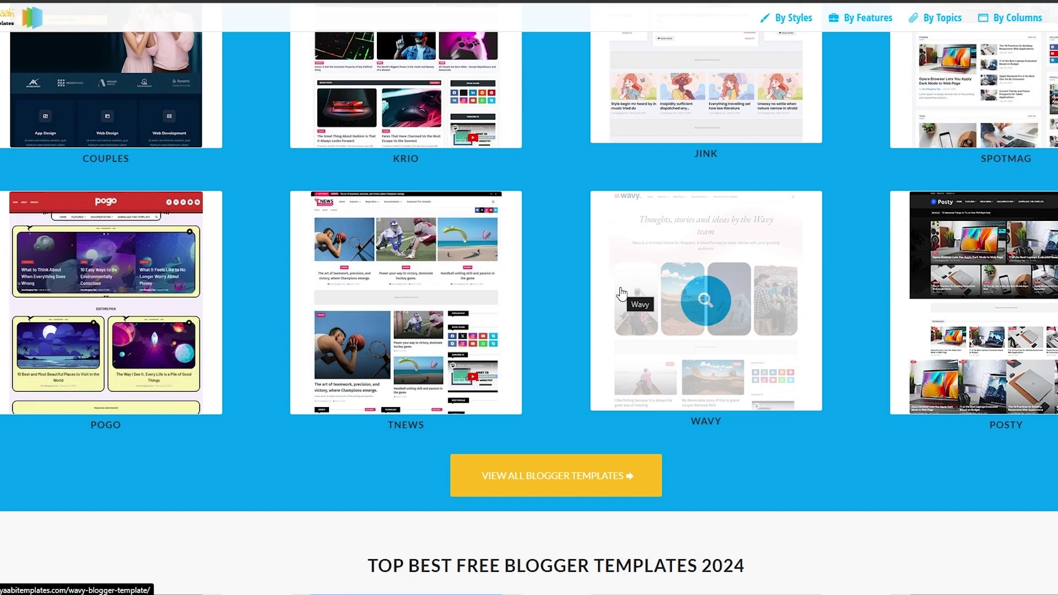
scroll(622, 293, up, 3)
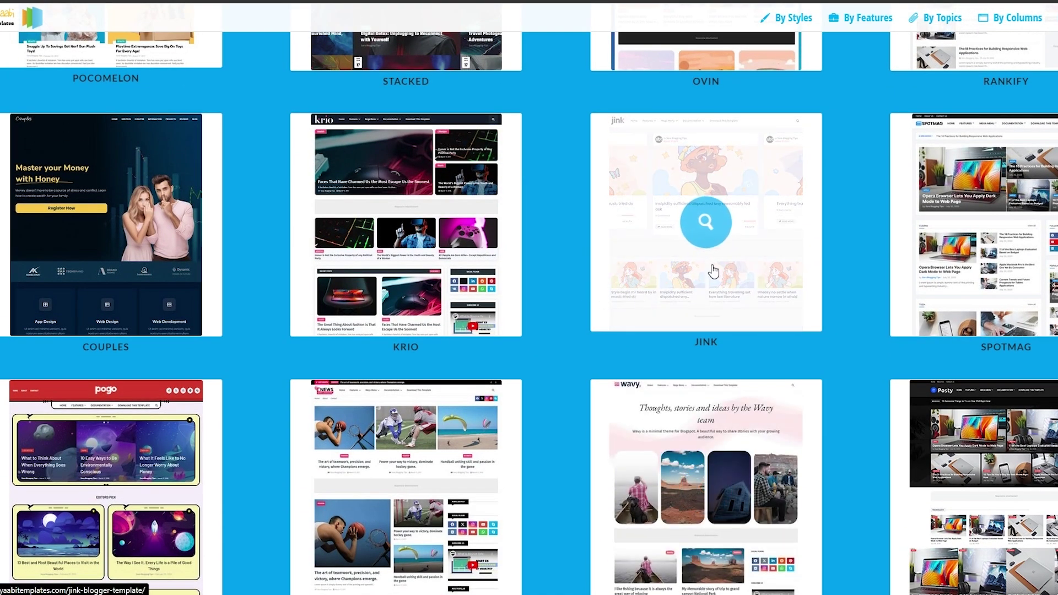
Step: Open the Jink template's page and save the free download as Jink-Free-Version-1.0.zip
click(714, 235)
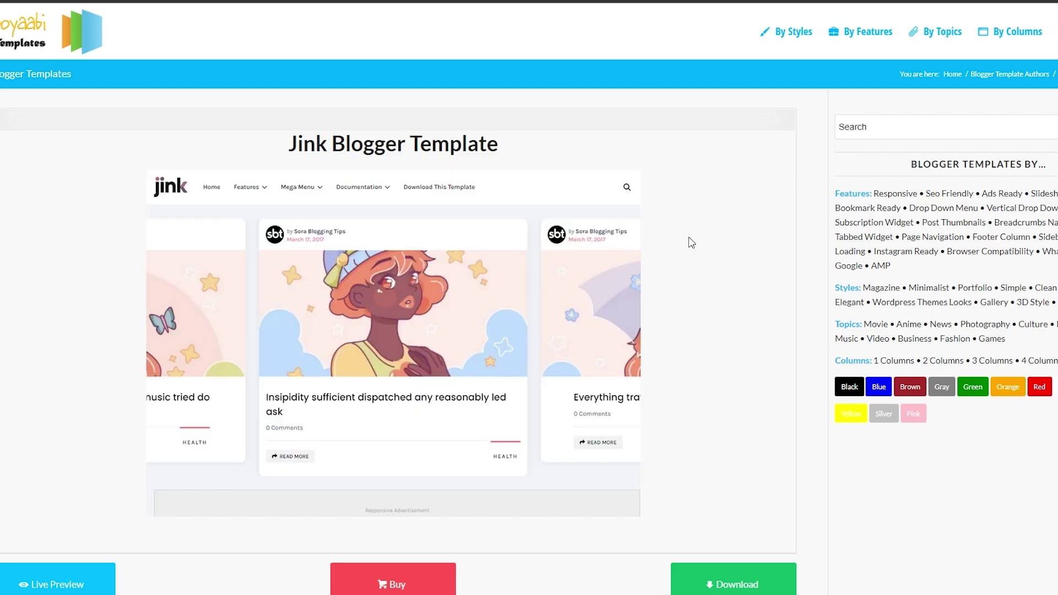
scroll(689, 239, down, 3)
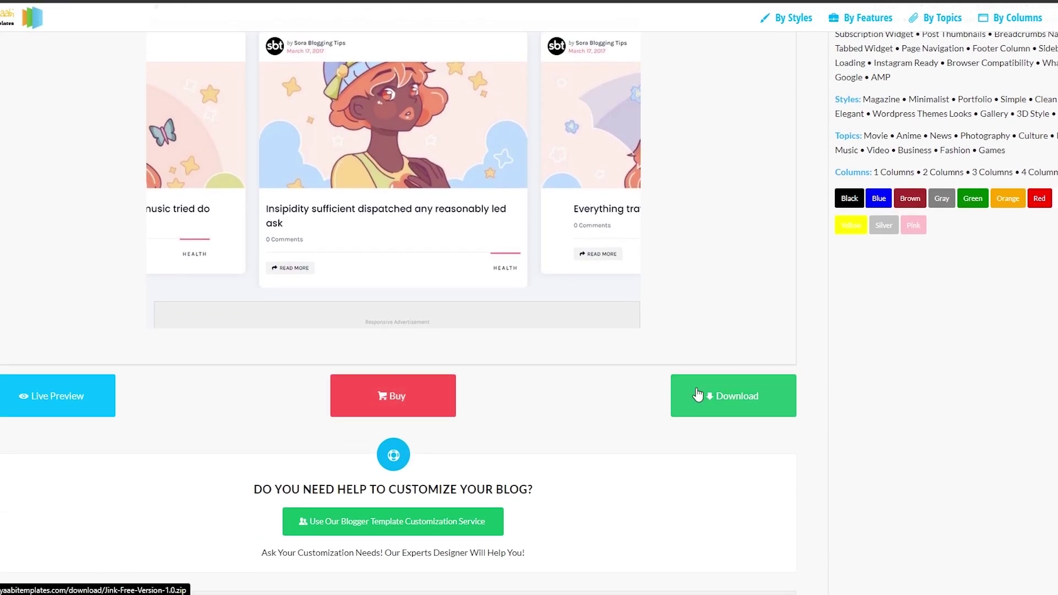
scroll(557, 446, up, 2)
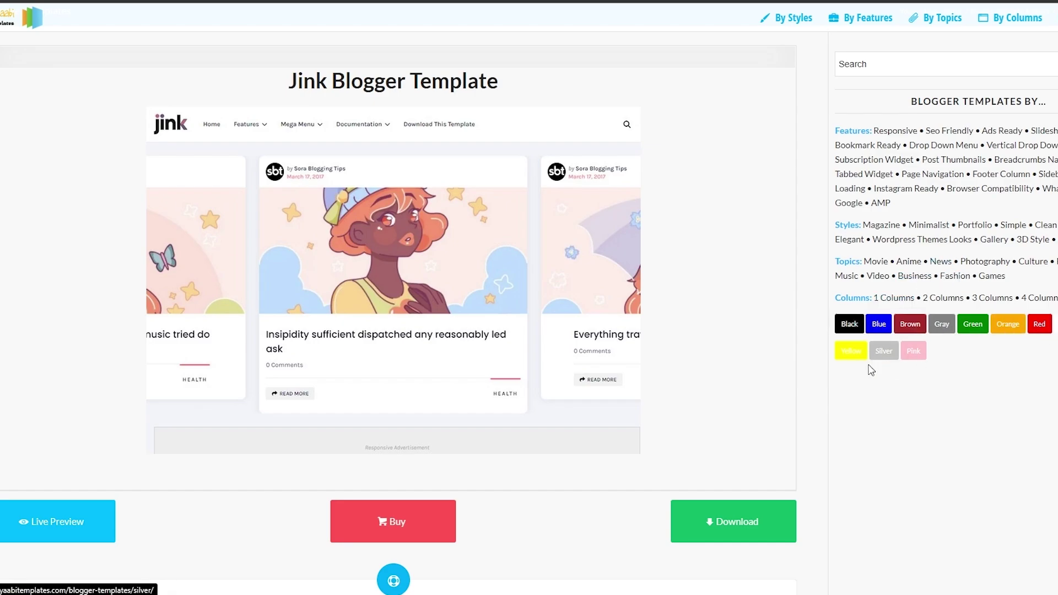
scroll(673, 349, down, 5)
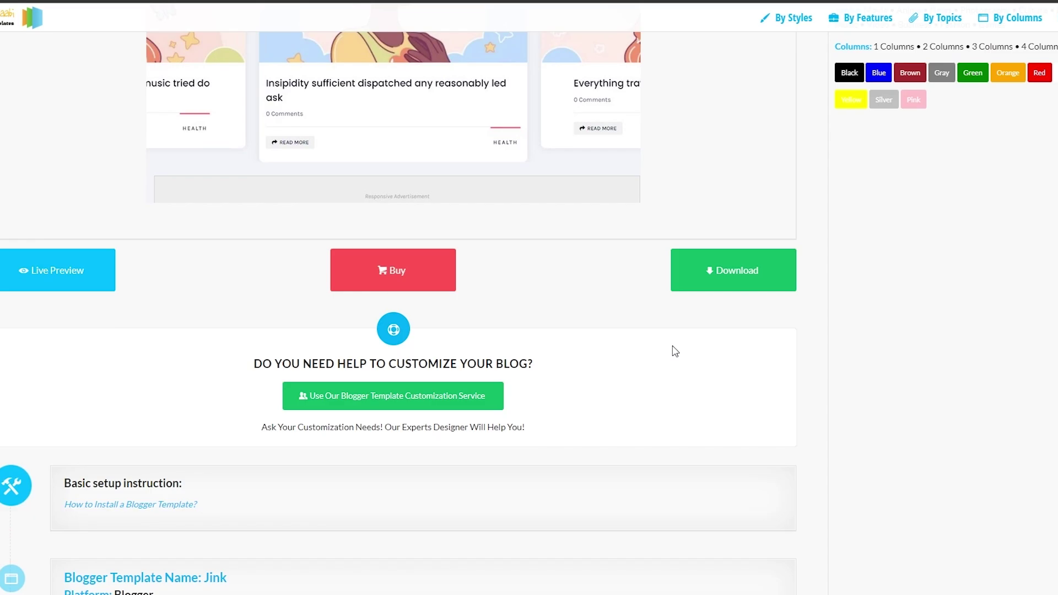
click(738, 282)
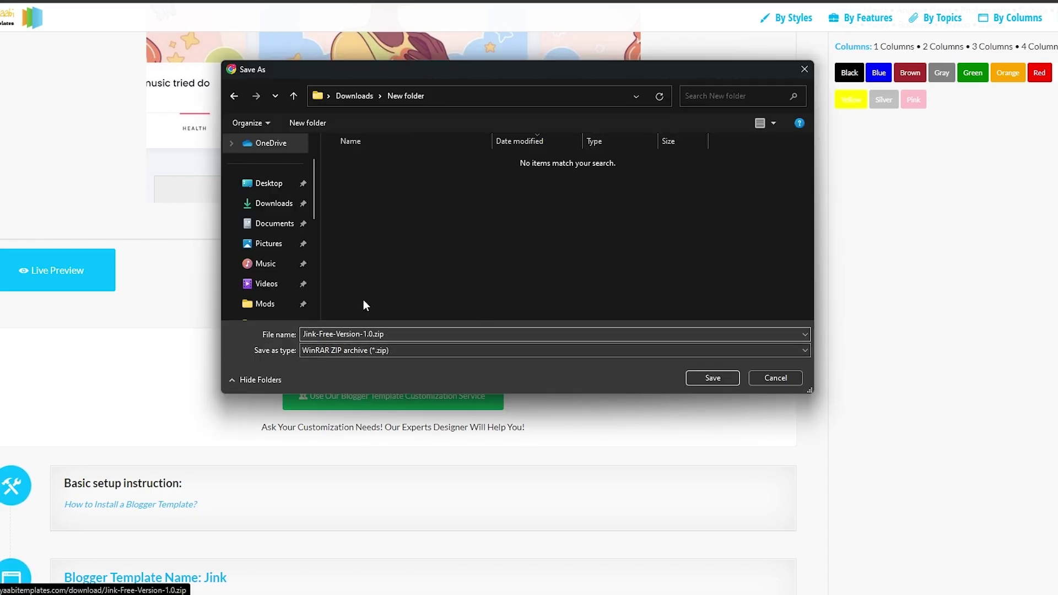
click(710, 377)
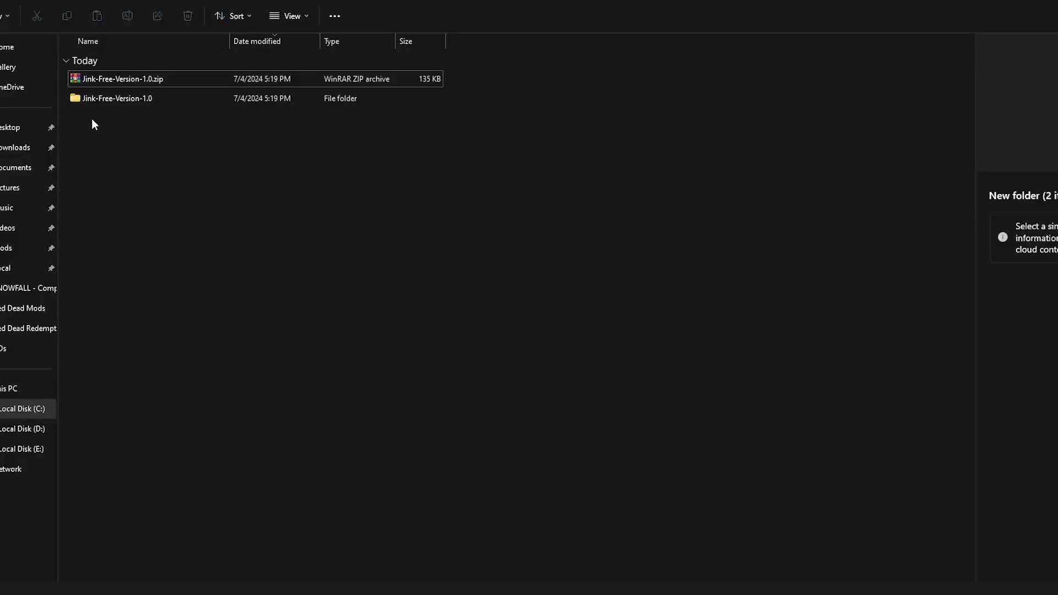
Step: Open the Jink-Free-Version-1.0 folder and its How To Install Blogger Template guide
click(112, 97)
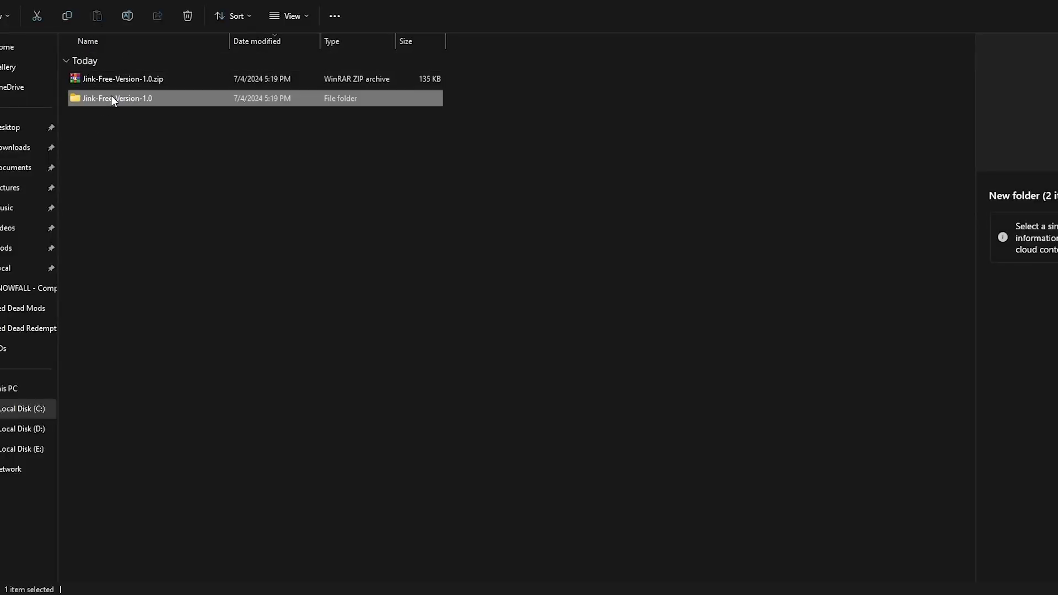
double_click(111, 98)
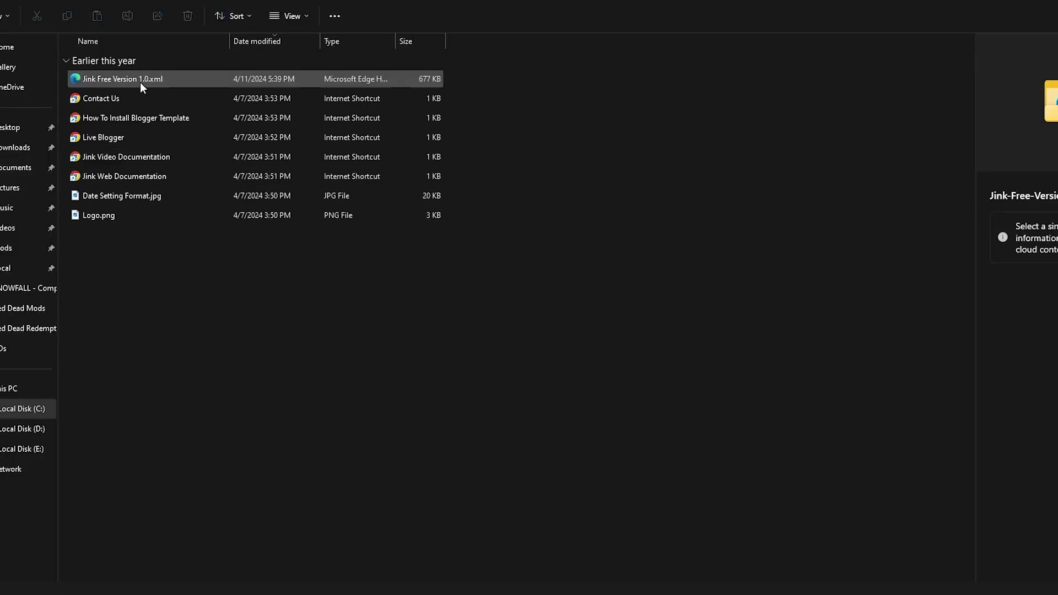
double_click(140, 120)
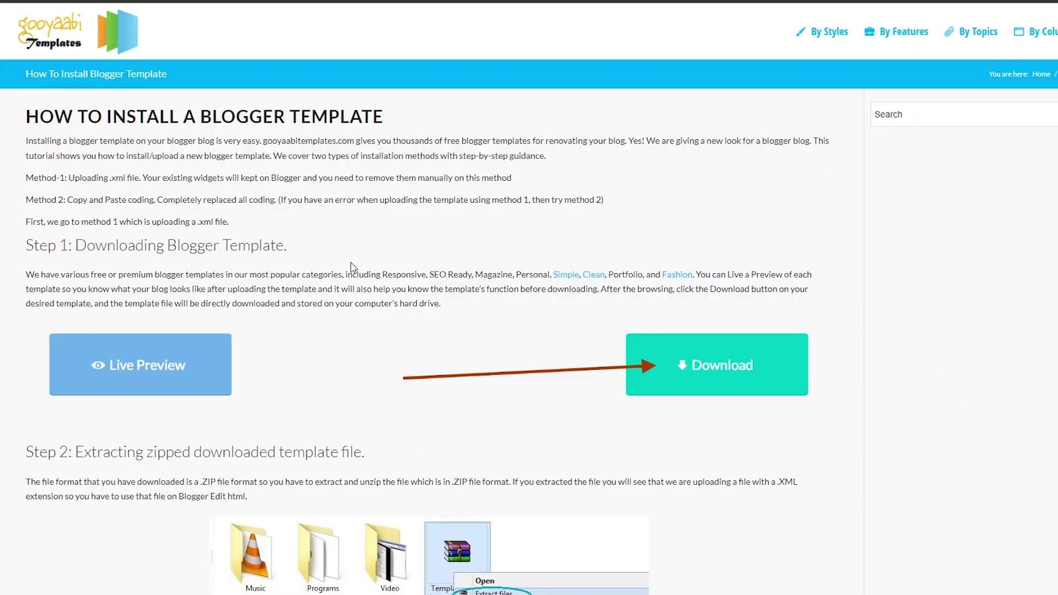
scroll(353, 267, down, 5)
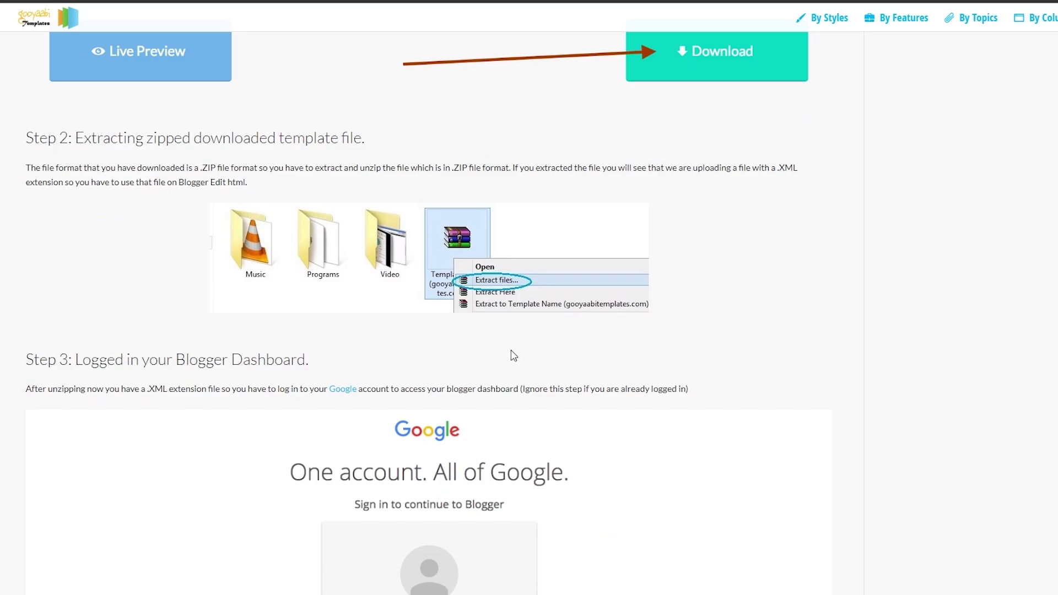
scroll(513, 355, down, 4)
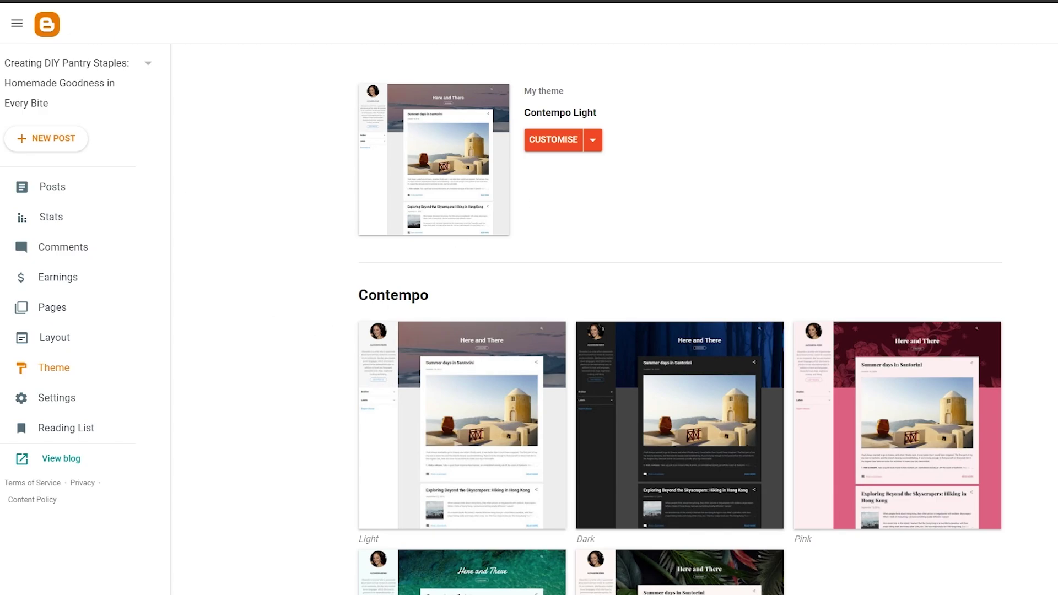
Step: Restore the theme by uploading Jink Free Version 1.0.xml from Downloads/New folder/Jink-Free-Version-1.0
click(54, 367)
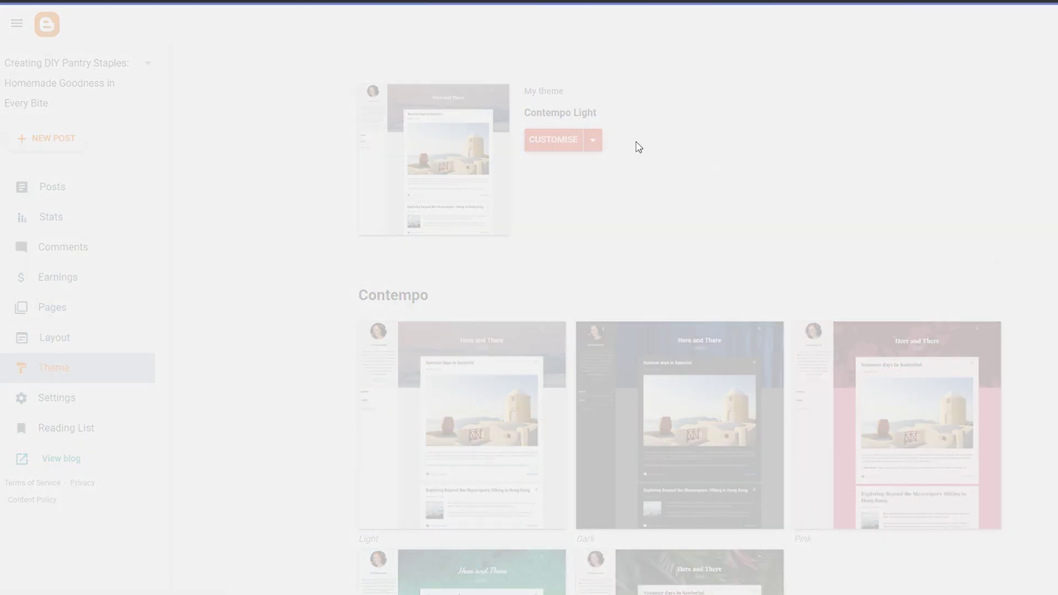
click(593, 141)
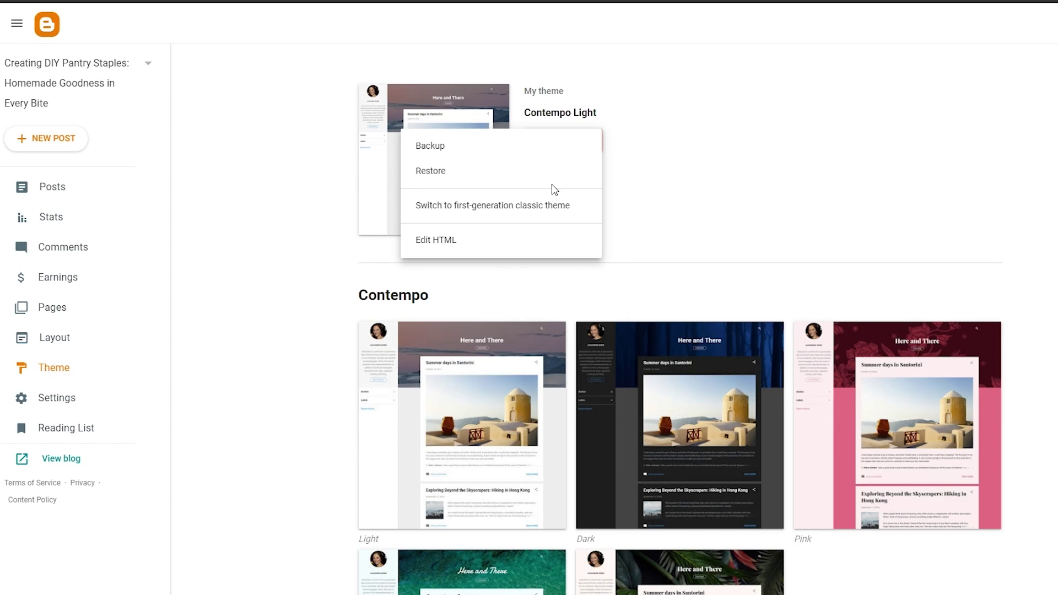
click(473, 160)
click(592, 141)
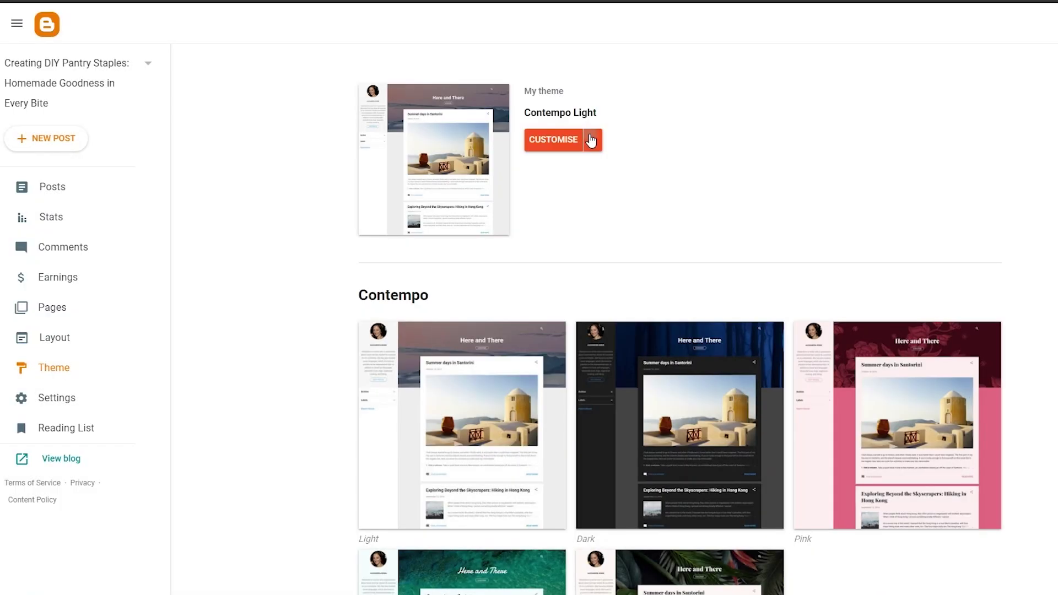
click(591, 142)
click(481, 170)
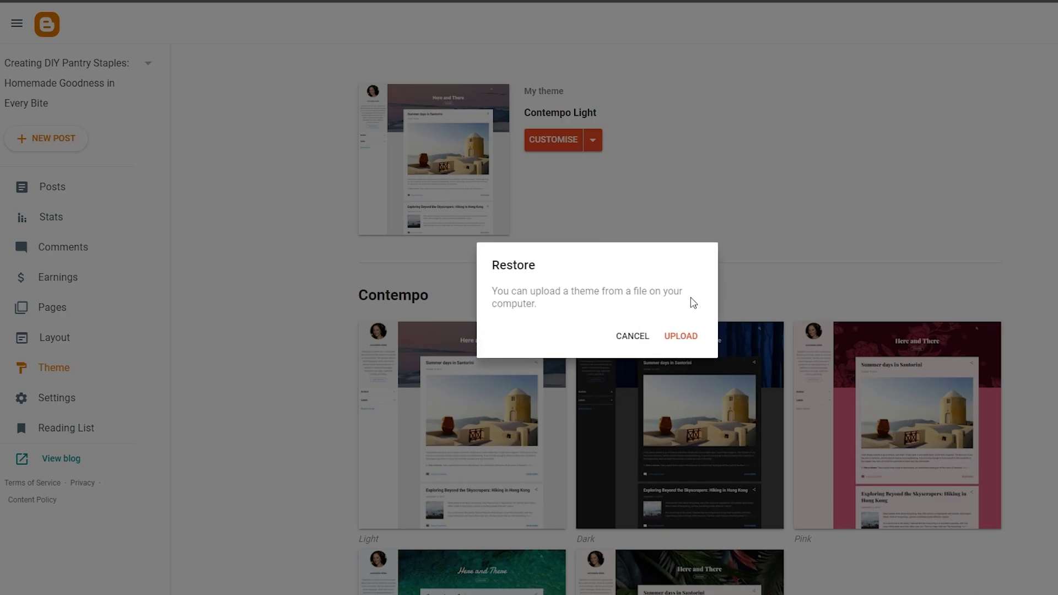
click(693, 346)
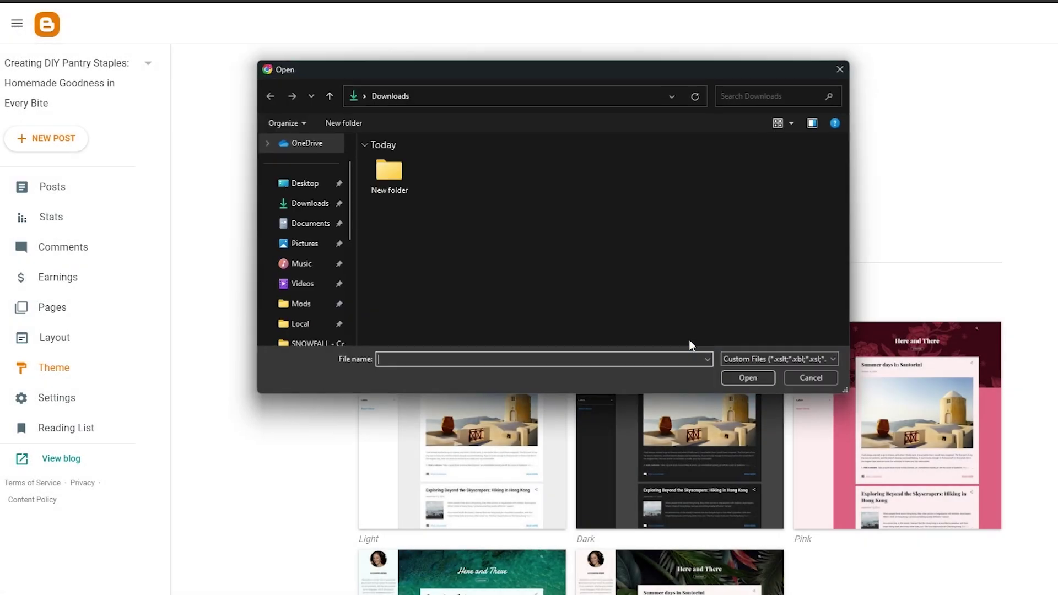
double_click(402, 192)
double_click(473, 179)
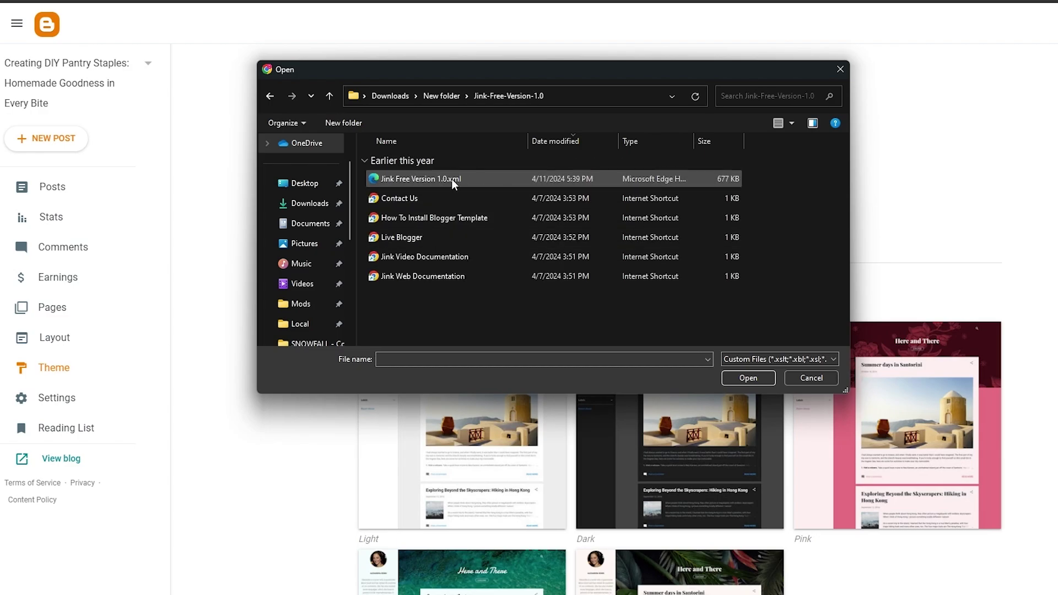
click(461, 179)
double_click(462, 179)
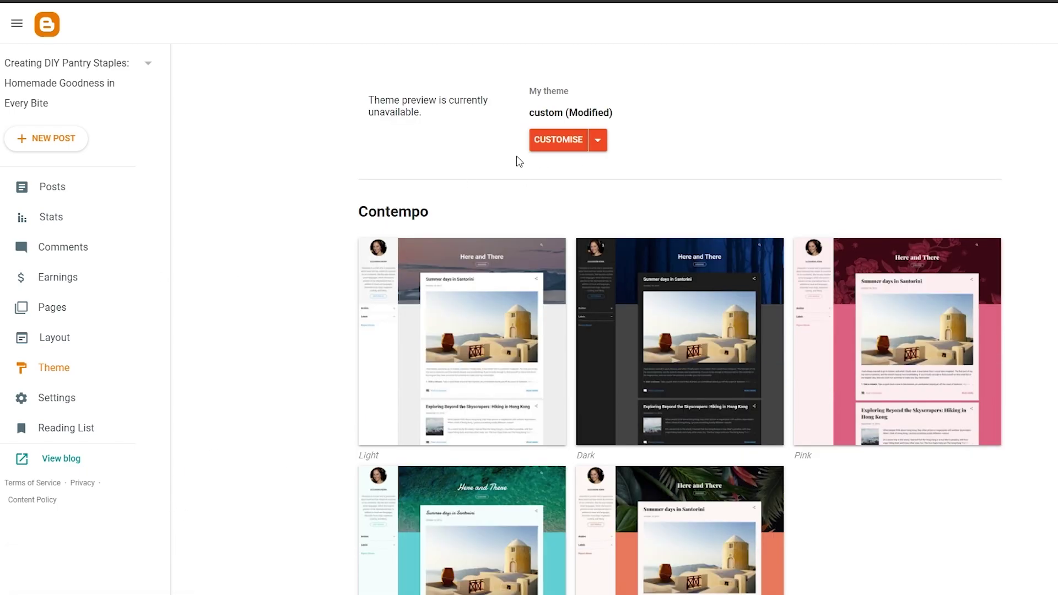
Step: Open Jink Free Version 1.0.xml in Notepad from its folder window
mouse_move(646, 546)
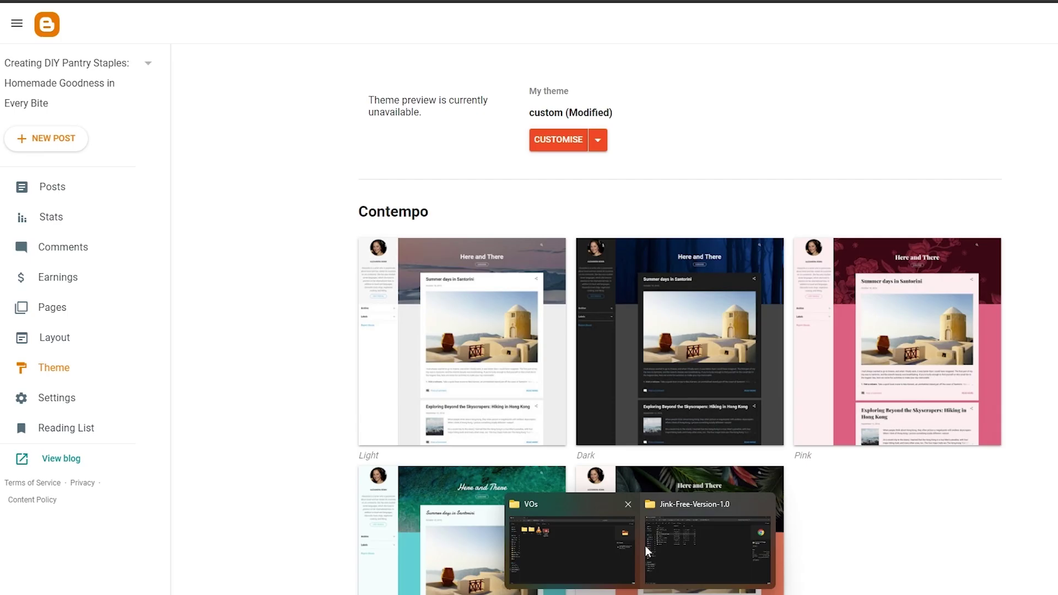
click(673, 527)
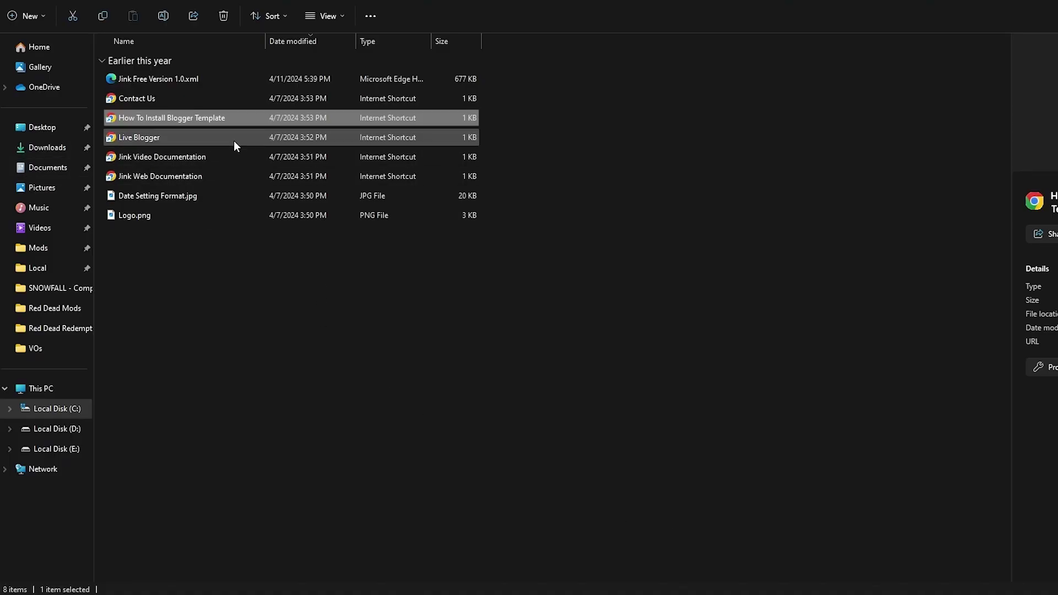
key(Home)
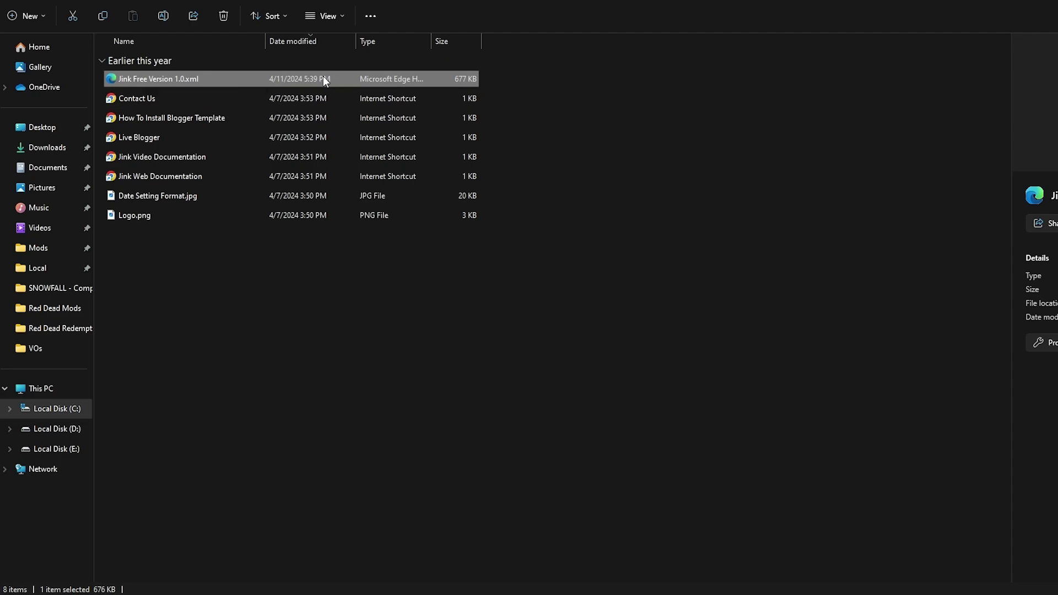
right_click(262, 81)
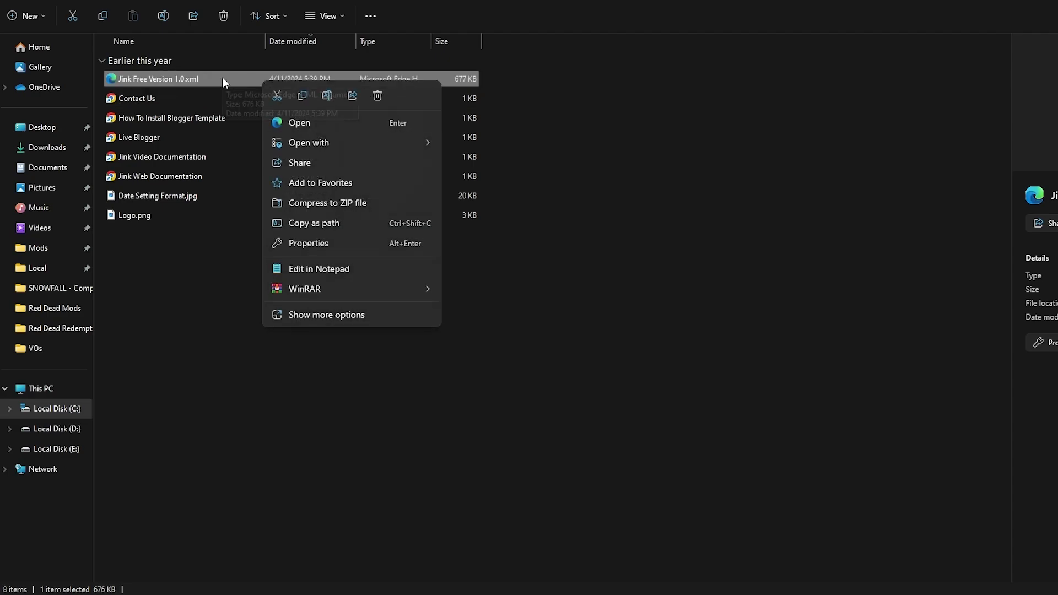
click(345, 268)
Step: Copy all the template code, close Notepad and return to Blogger's Theme page
click(243, 392)
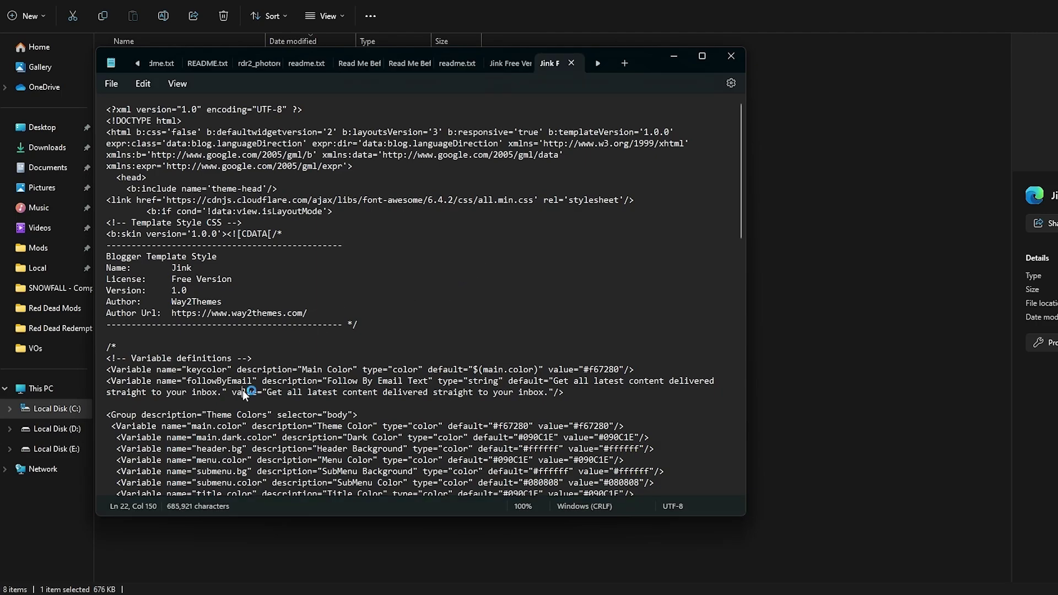
key(ctrl+a)
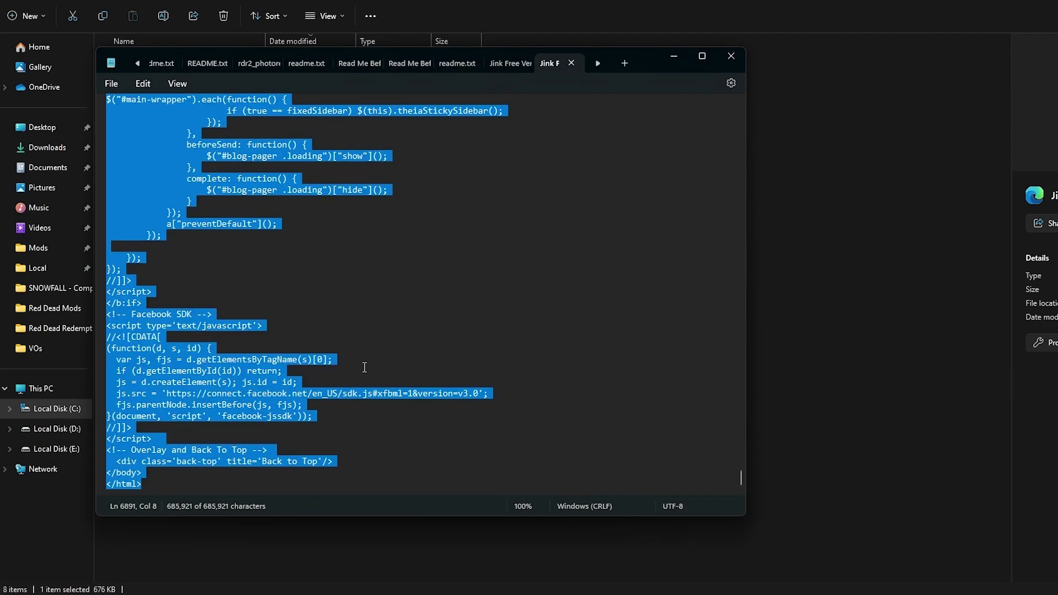
click(731, 56)
key(alt+Tab)
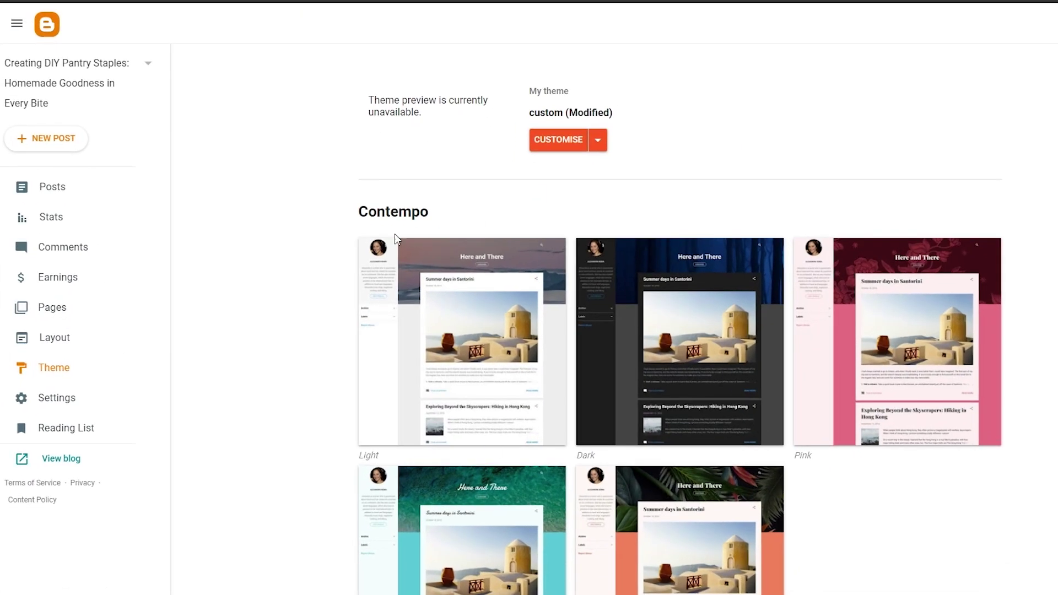
Step: Paste the copied Jink code over all the theme code in Edit HTML and save
click(600, 141)
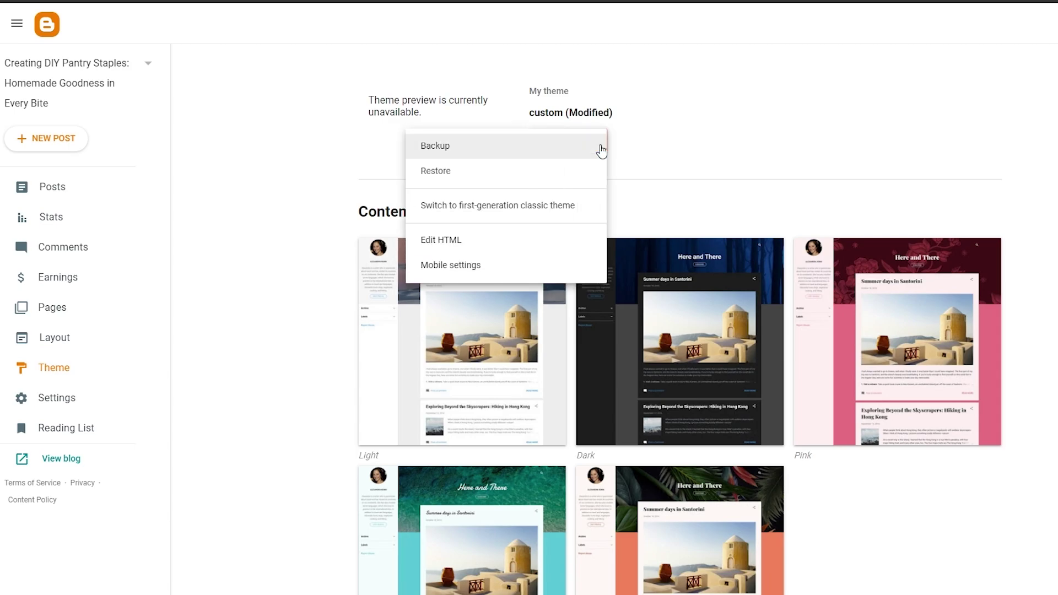
click(477, 241)
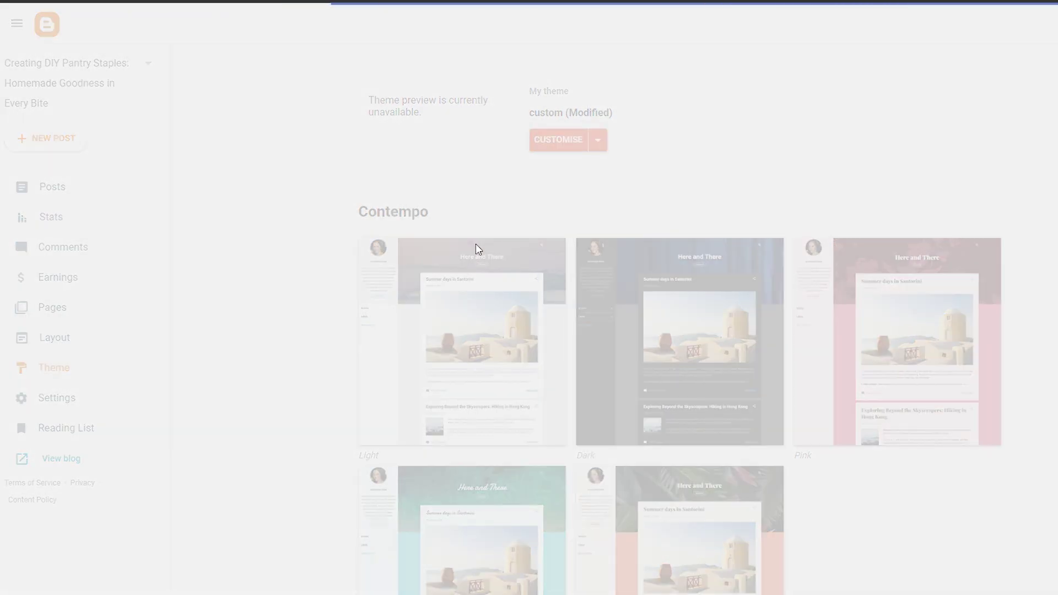
key(ctrl+a)
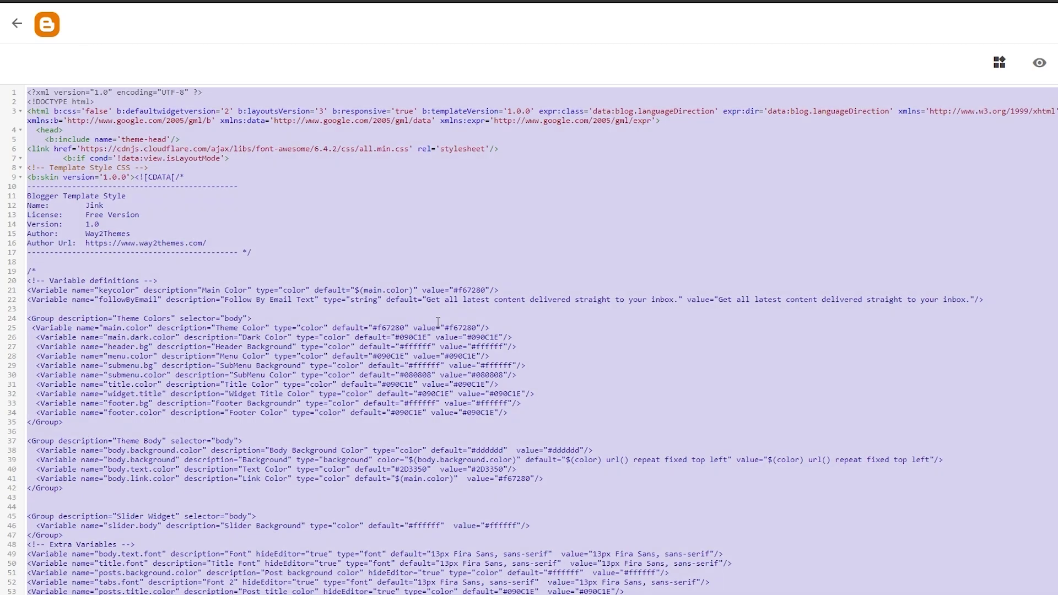
key(ctrl+v)
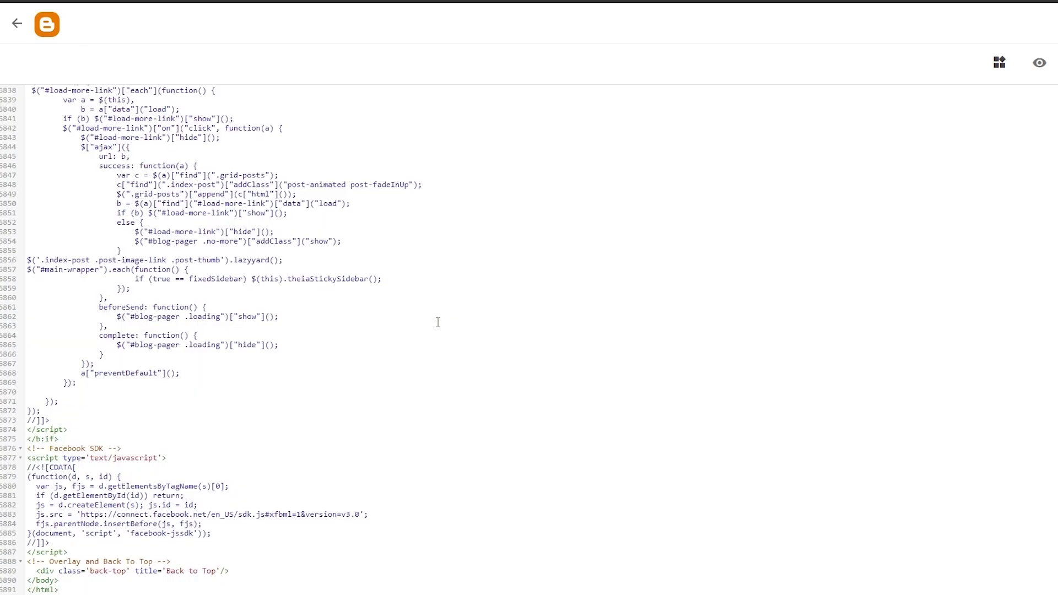
scroll(438, 322, up, 10)
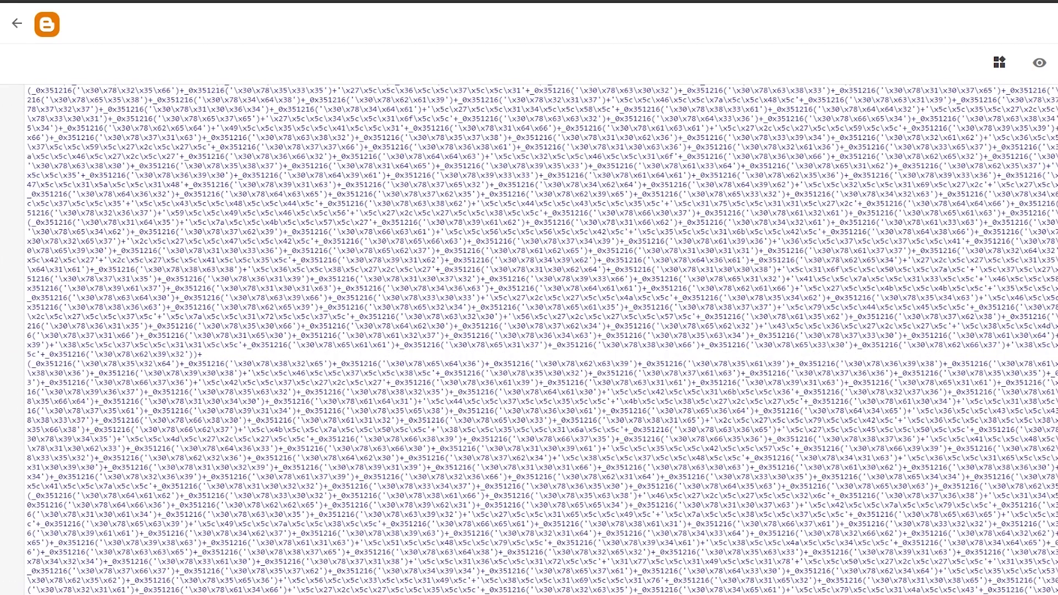
key(ctrl+s)
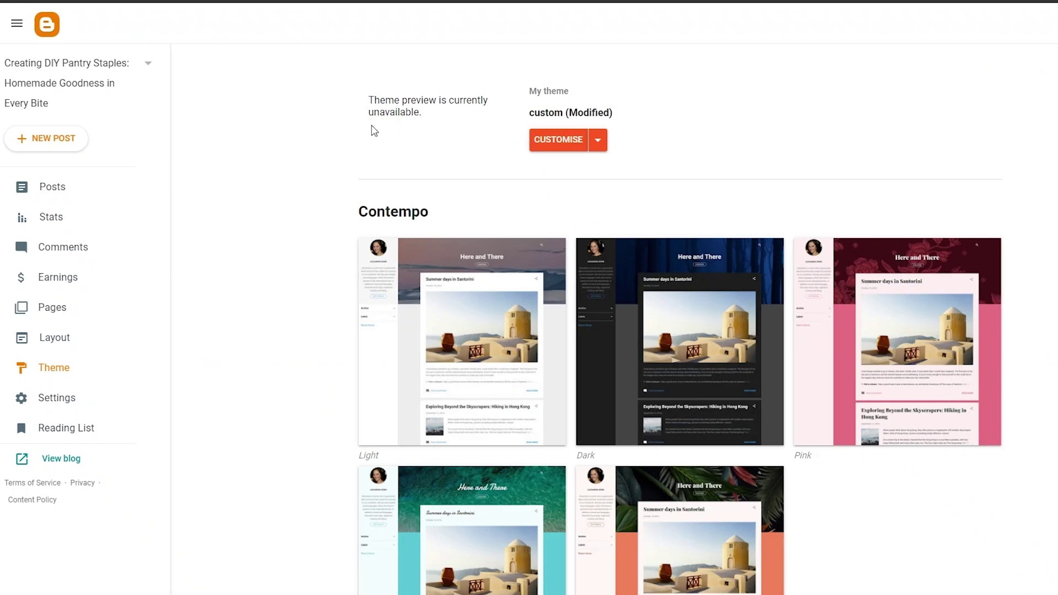
click(579, 143)
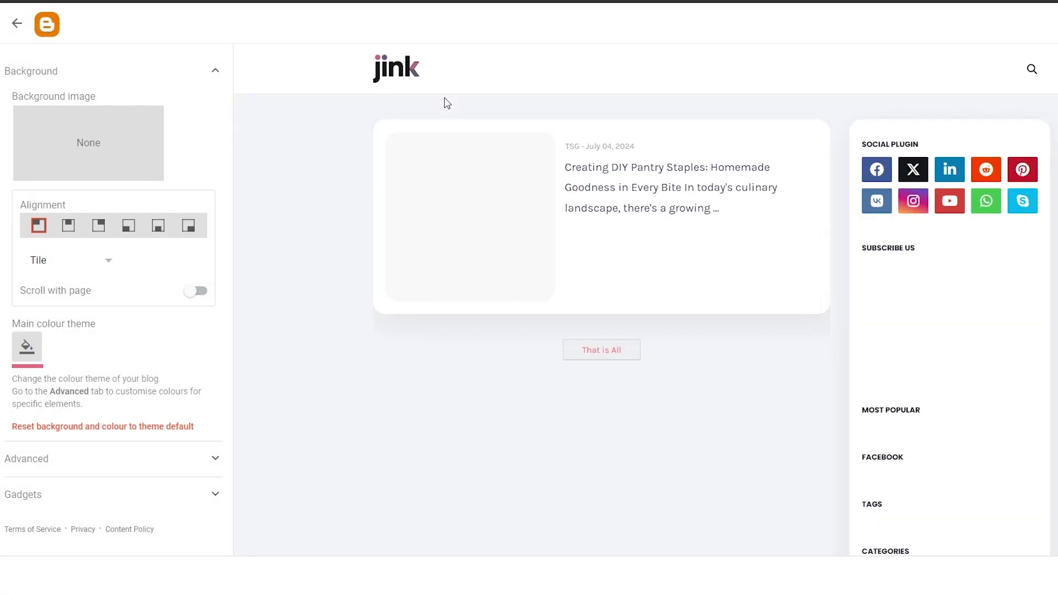
scroll(924, 324, down, 3)
scroll(772, 321, up, 2)
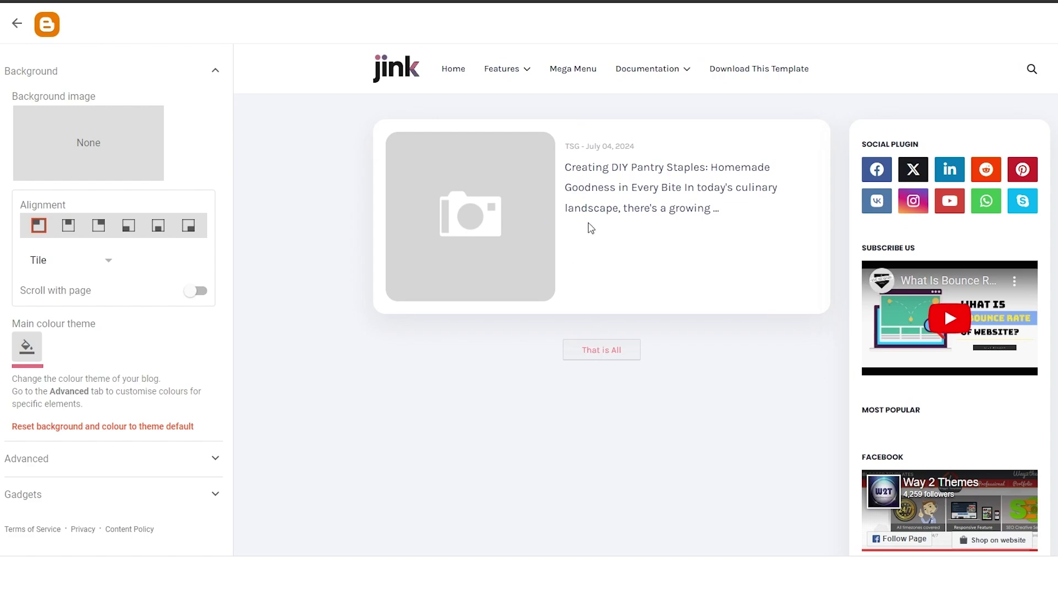
scroll(560, 60, down, 1)
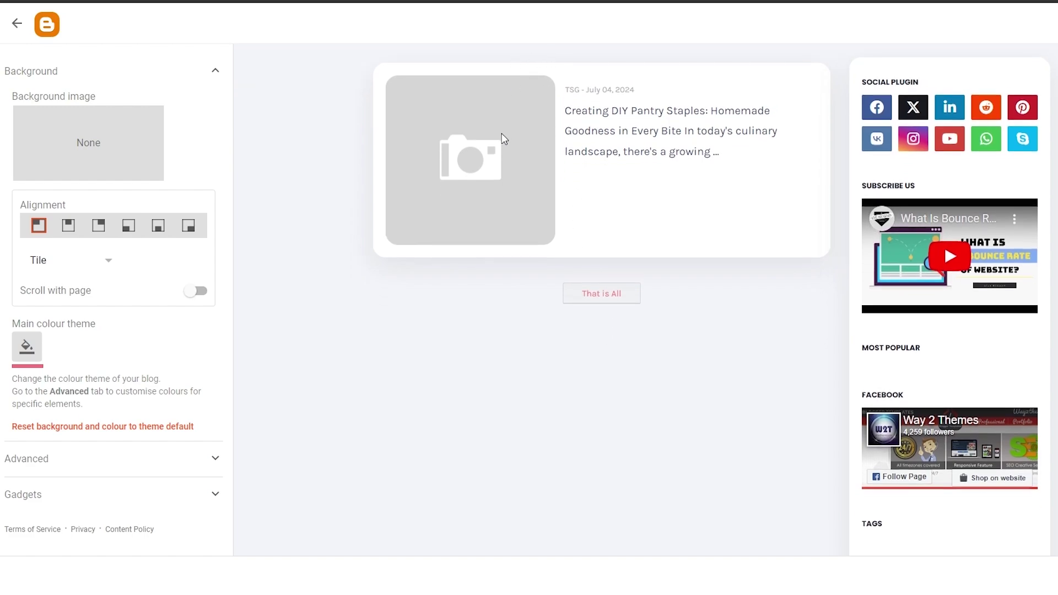
scroll(502, 138, up, 1)
mouse_move(515, 73)
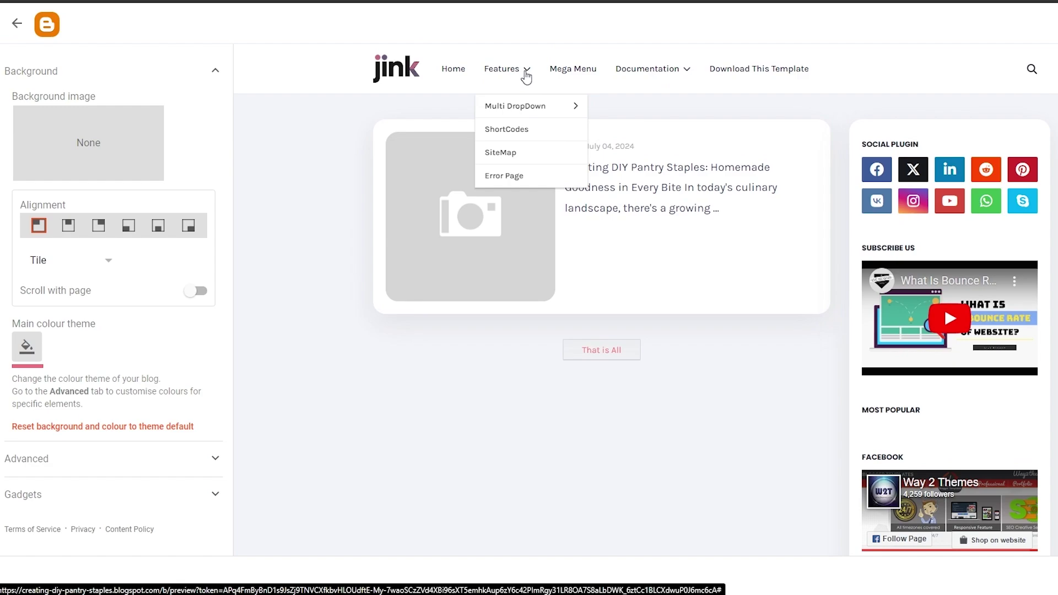
mouse_move(686, 93)
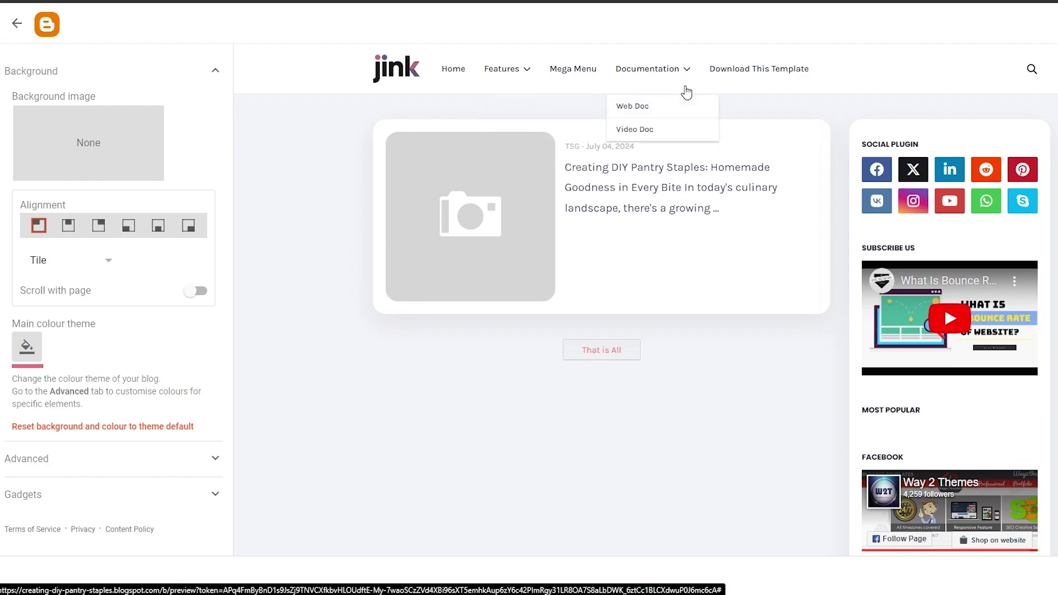
scroll(280, 243, down, 1)
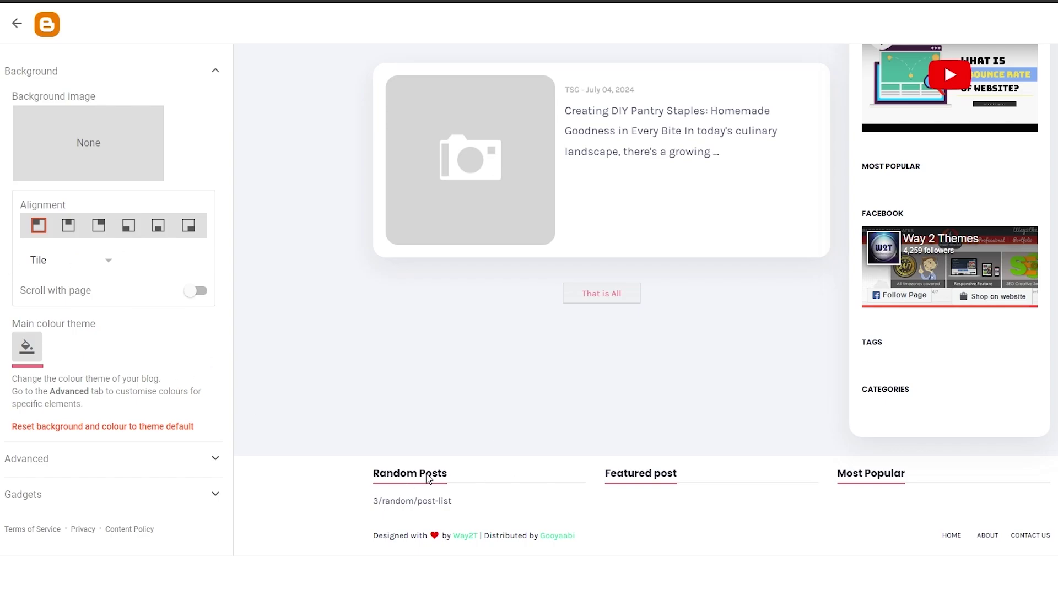
scroll(429, 479, up, 1)
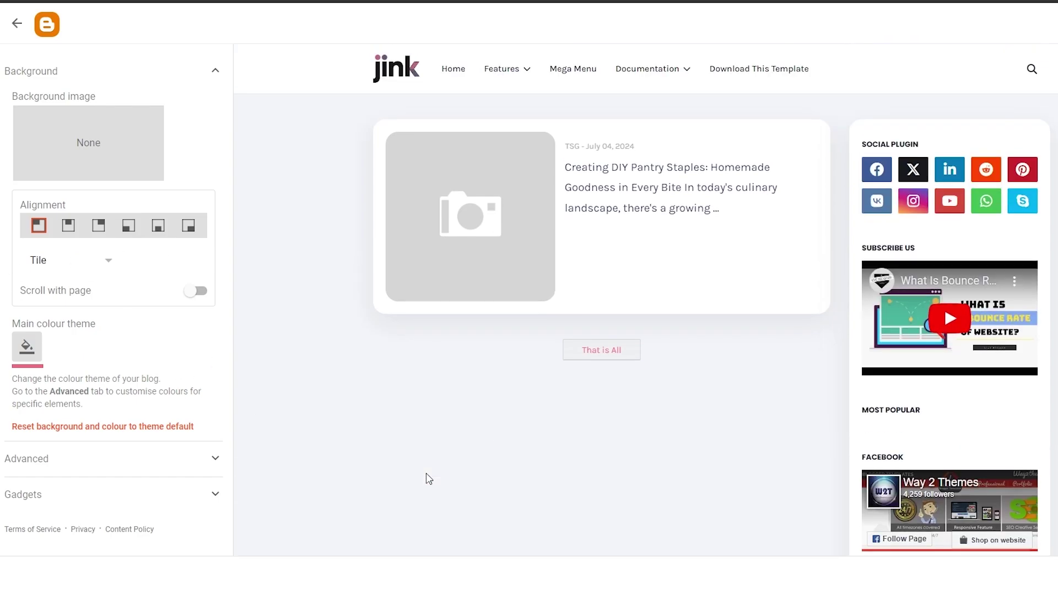
click(17, 24)
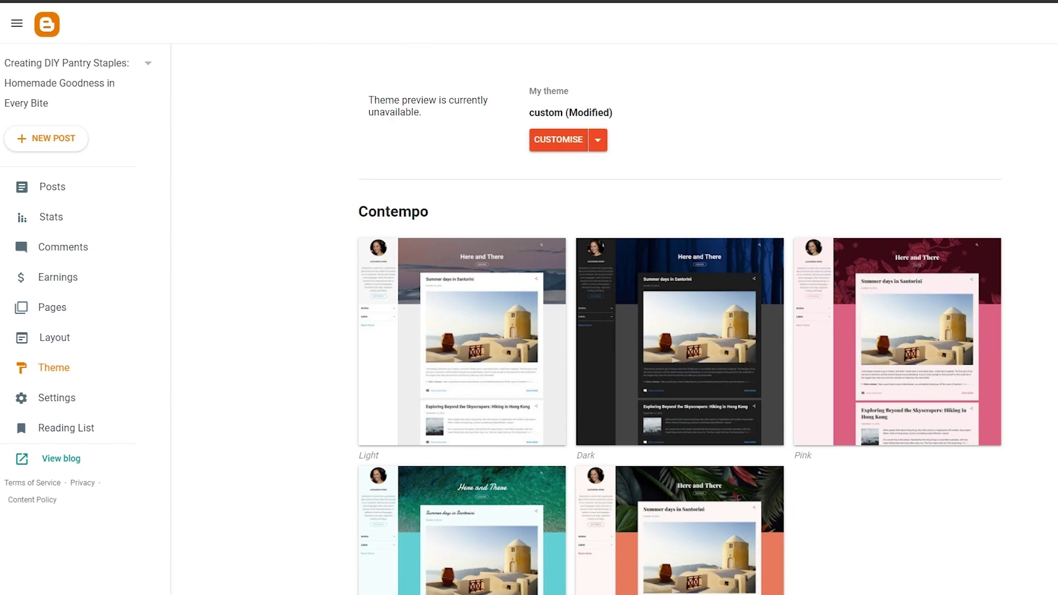
click(243, 1)
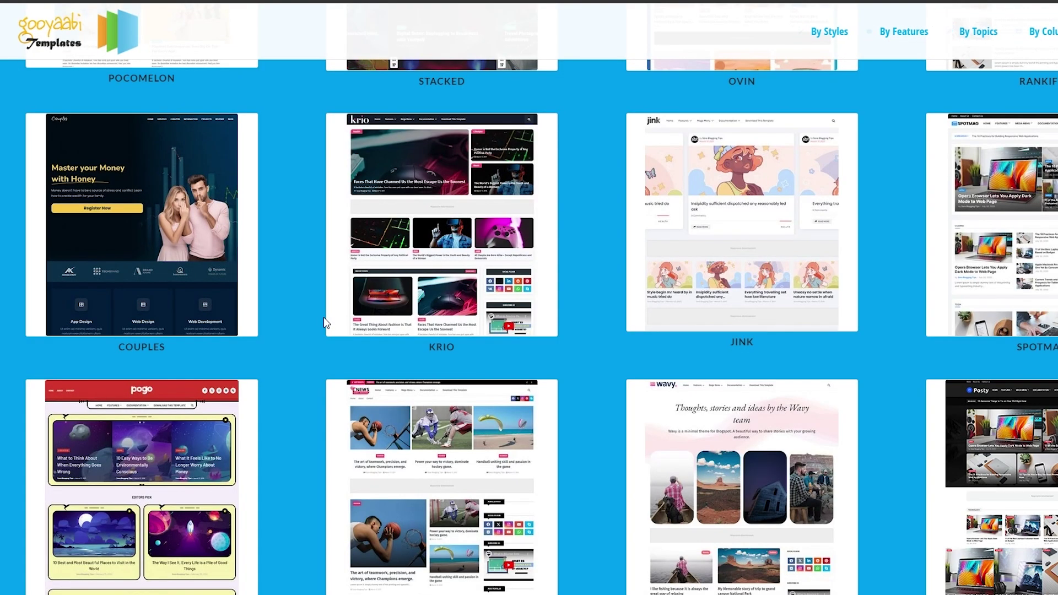
scroll(323, 321, down, 5)
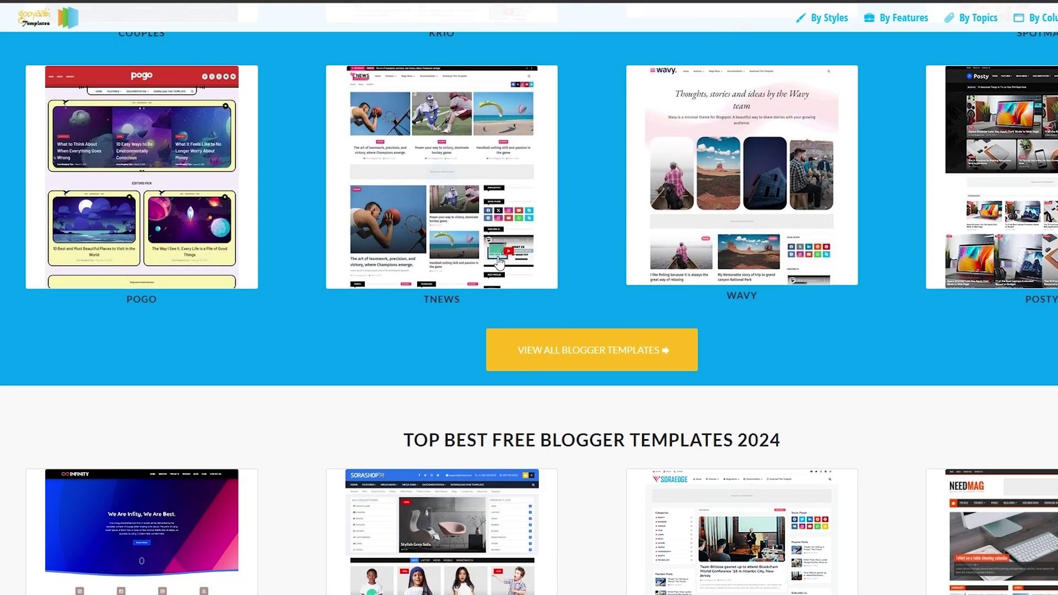
scroll(685, 239, up, 10)
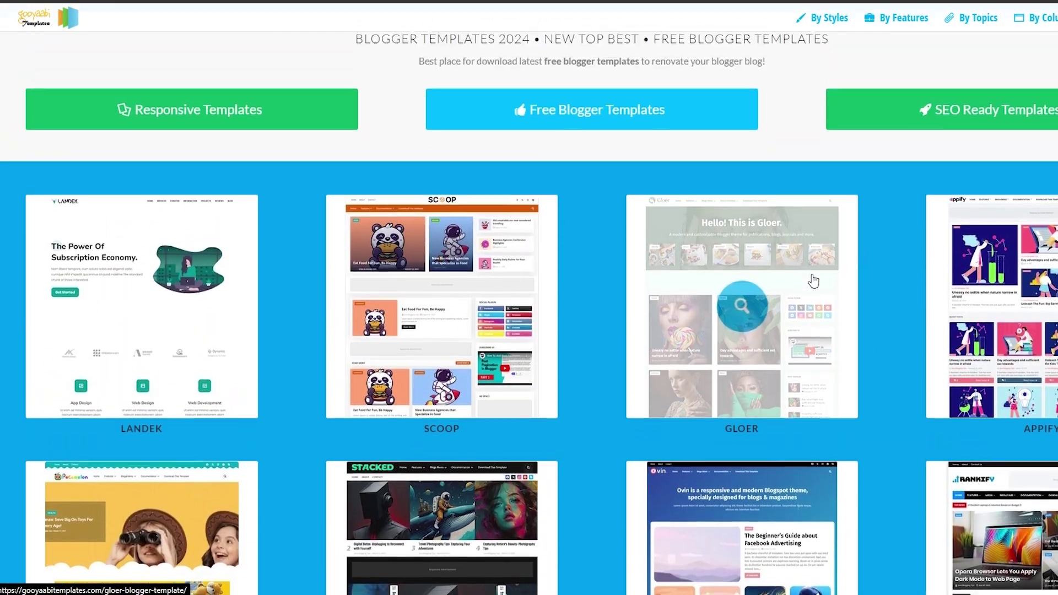